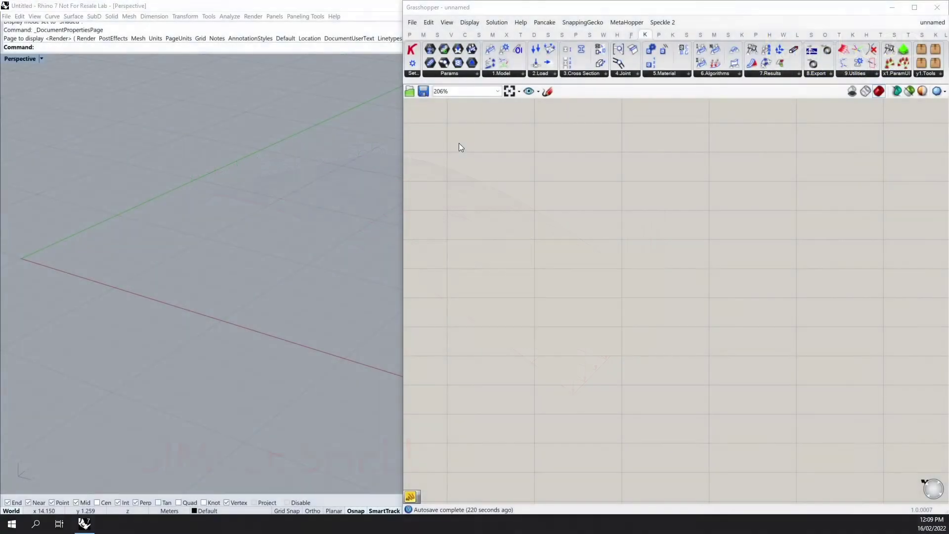
Place a Rectangle component on the canvas
double_click(459, 144)
text(re)
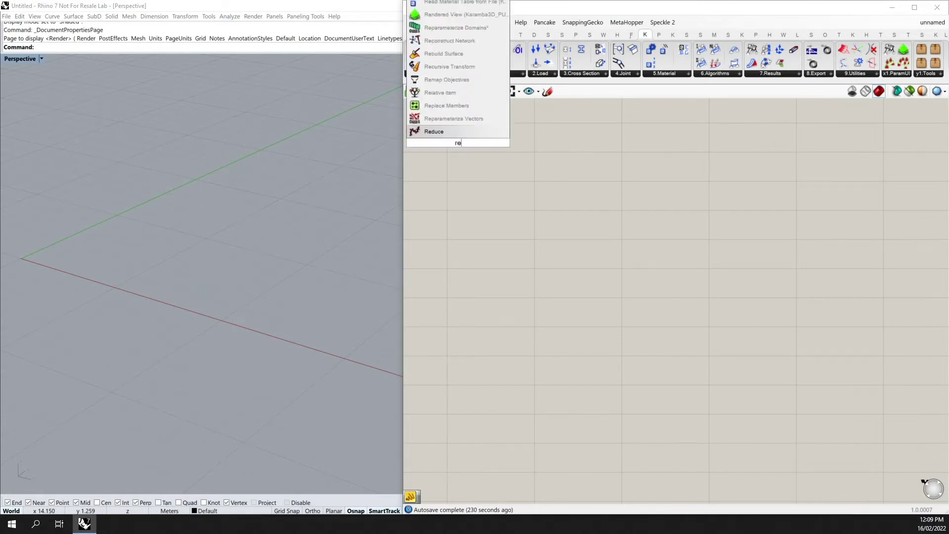
text(ctan)
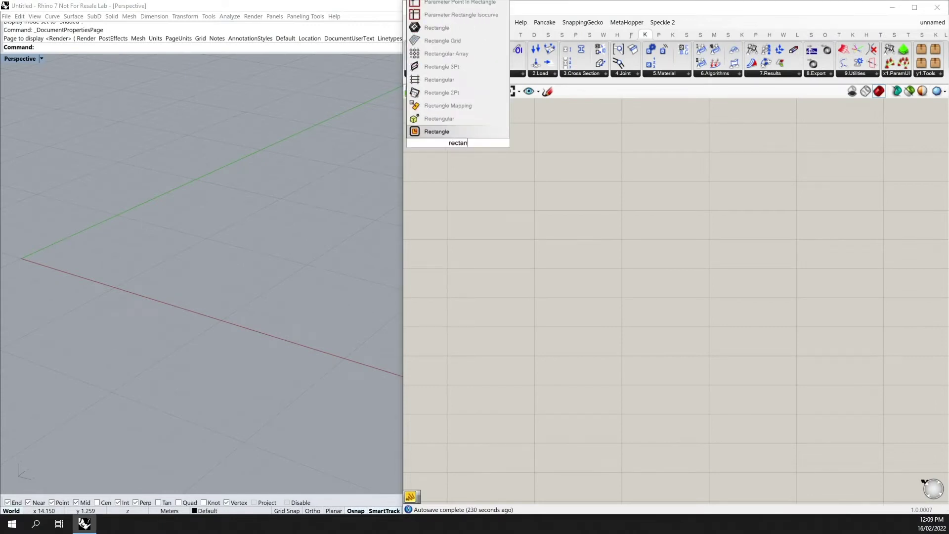
click(422, 131)
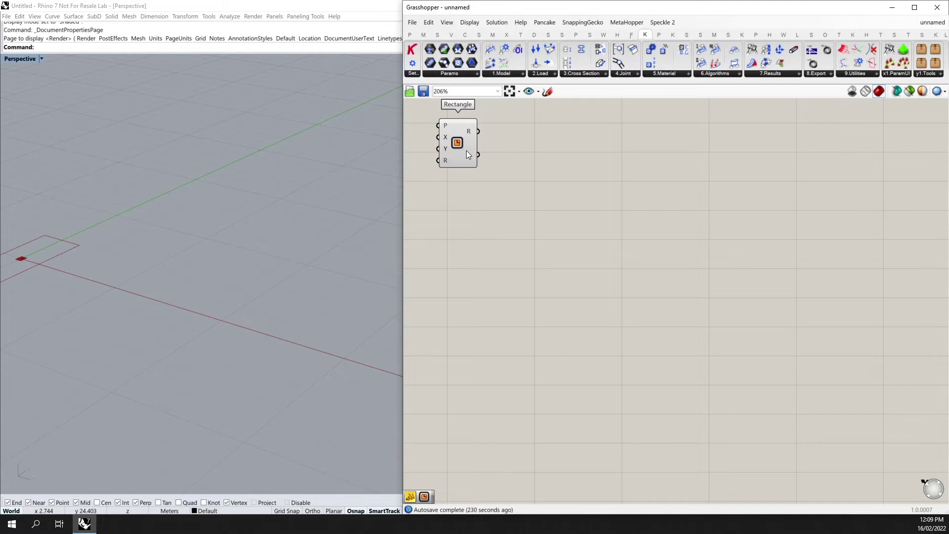
drag(468, 151, 510, 182)
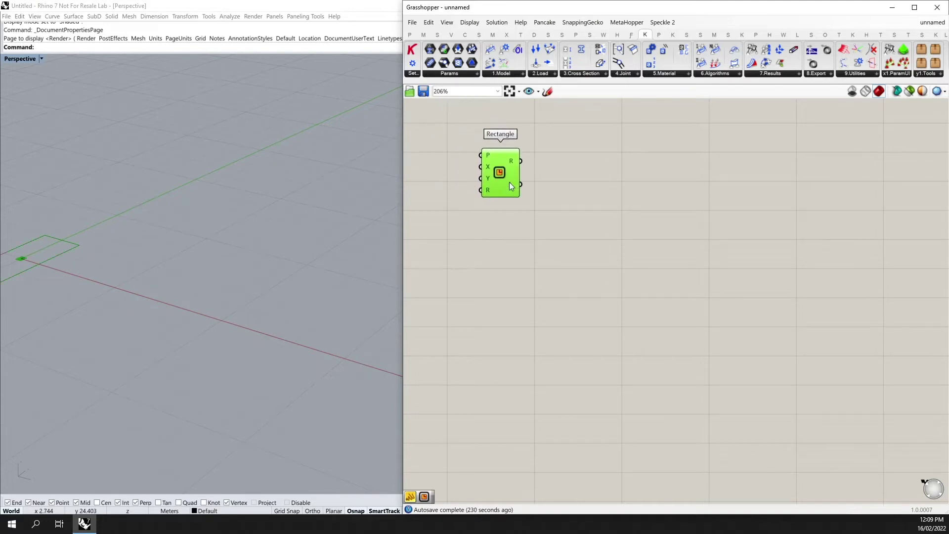
Feed a '0 to 10' panel into both the Rectangle's X and Y inputs
double_click(454, 173)
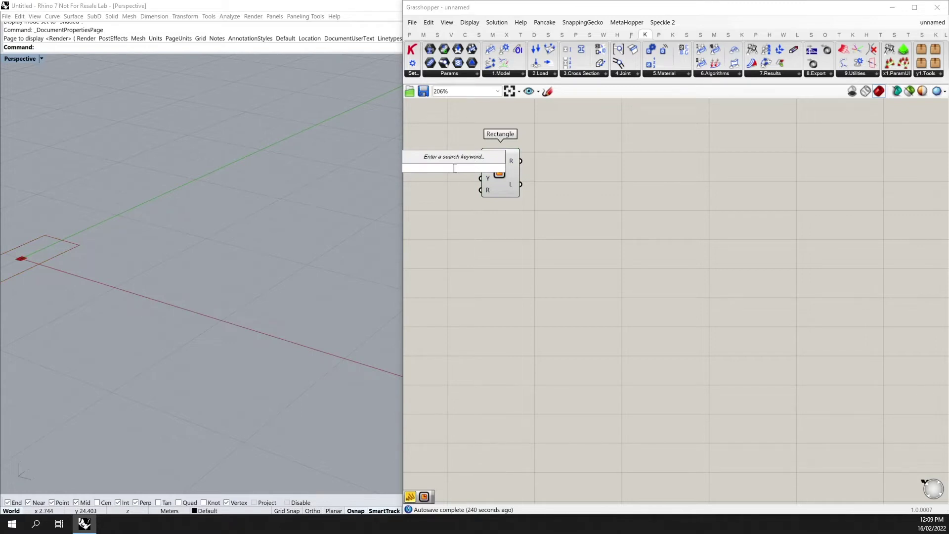
text(//0 to 10)
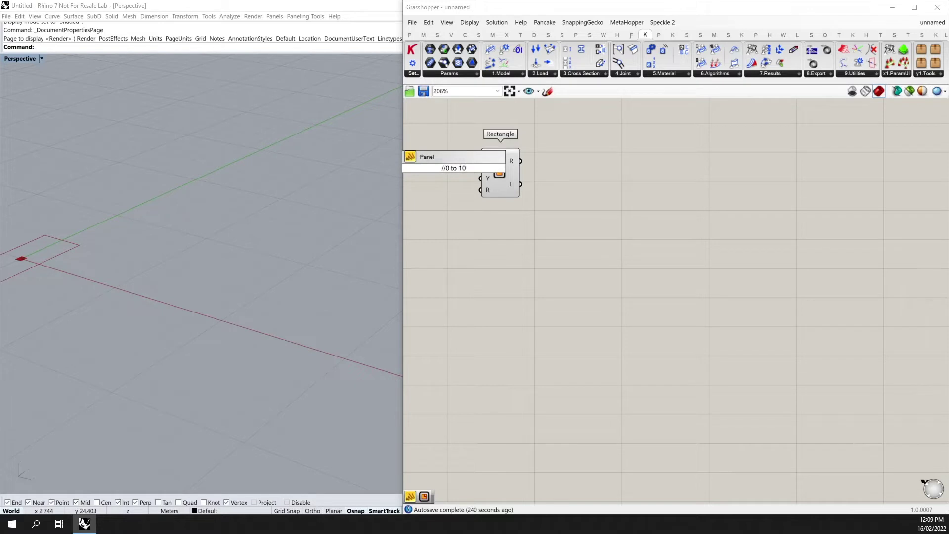
key(Return)
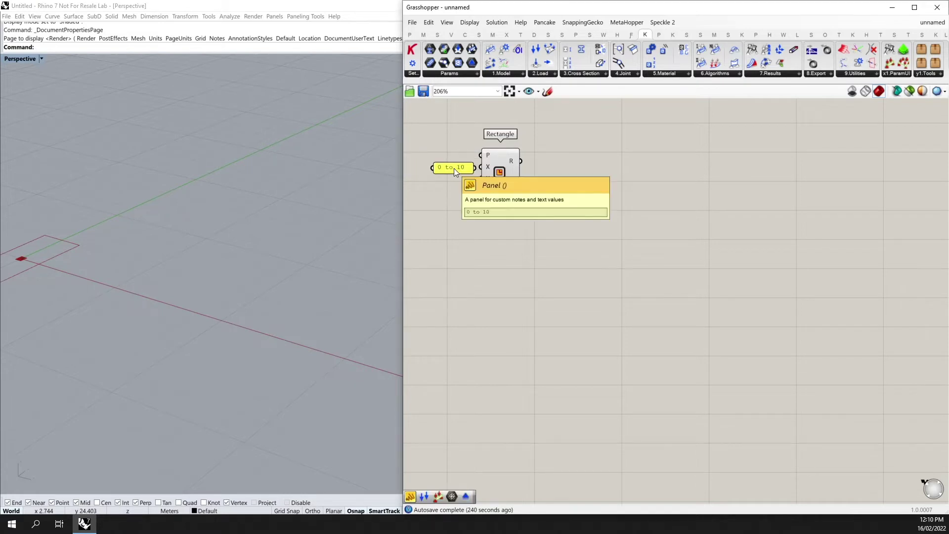
drag(475, 168, 516, 174)
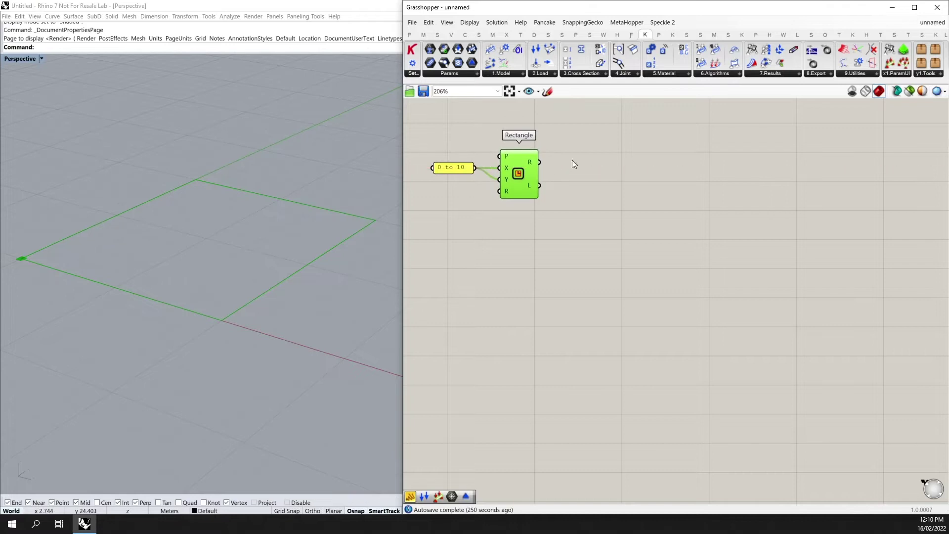
Add a Mesh Plane component using the rectangle as its boundary
double_click(604, 157)
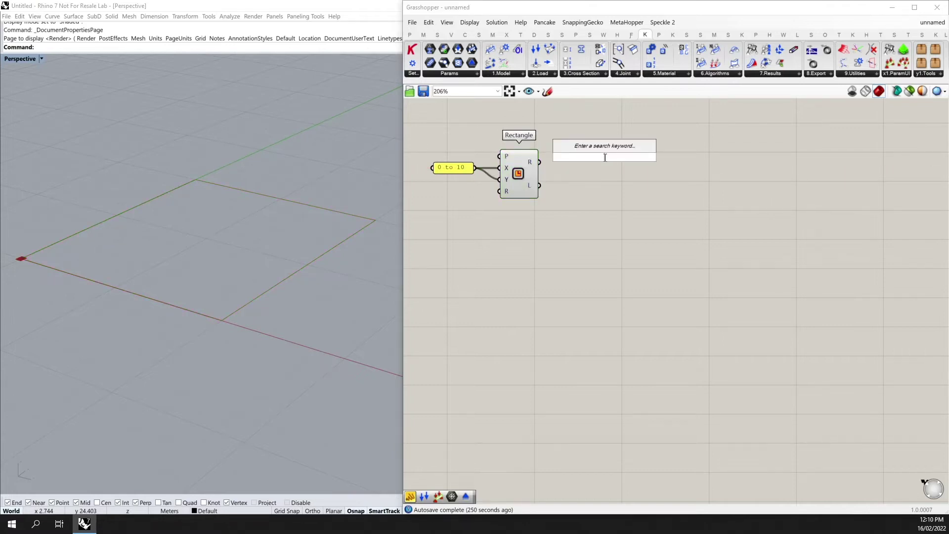
text(mesh plane)
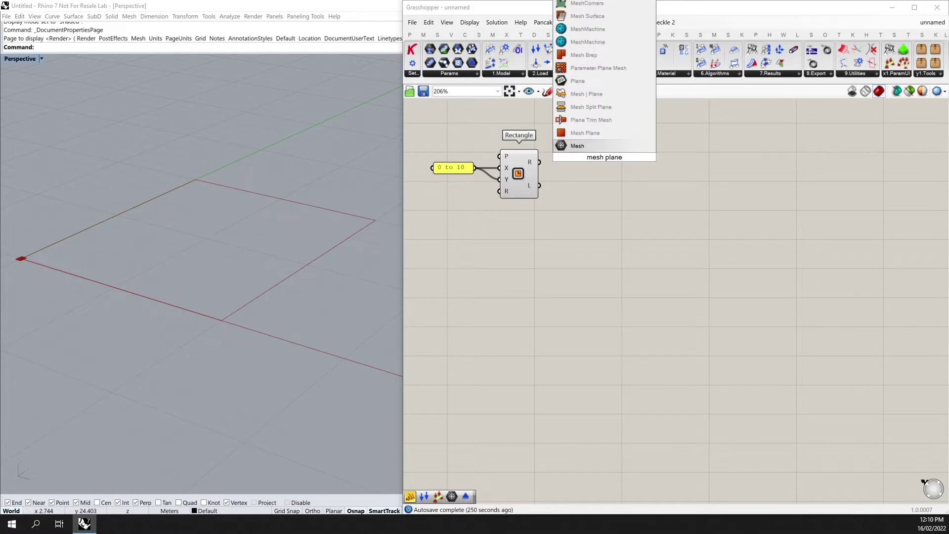
click(596, 131)
drag(589, 149, 540, 163)
drag(603, 160, 604, 175)
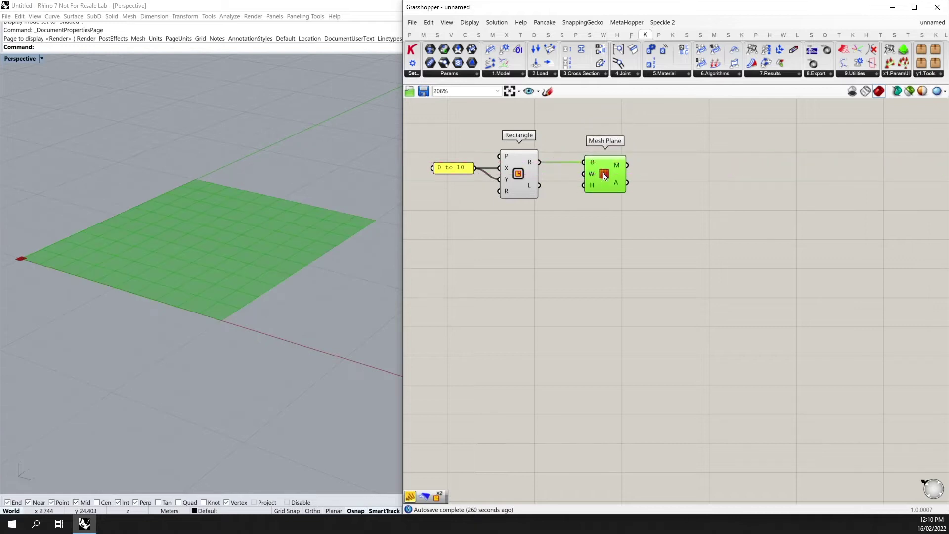
Turn on Preview Mesh Edges to show the mesh grid
mouse_move(592, 177)
click(487, 264)
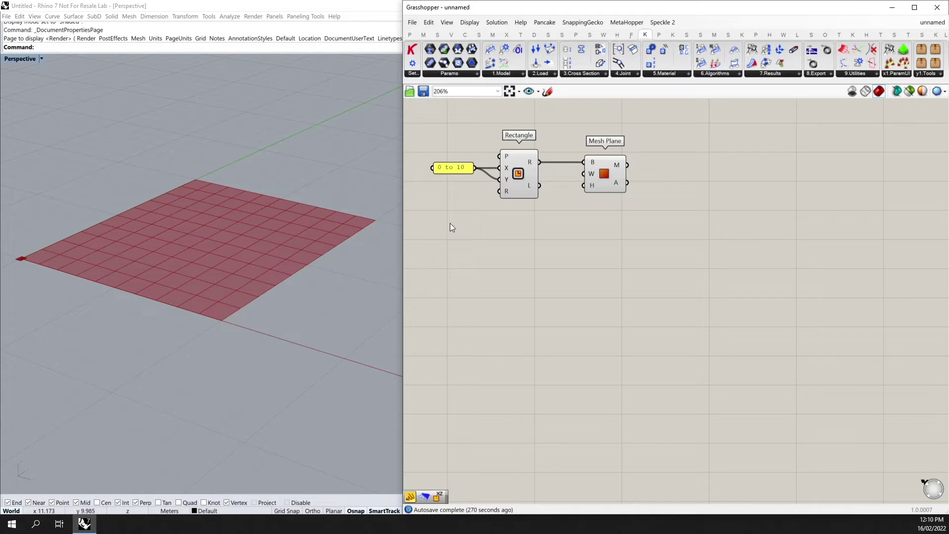
click(447, 22)
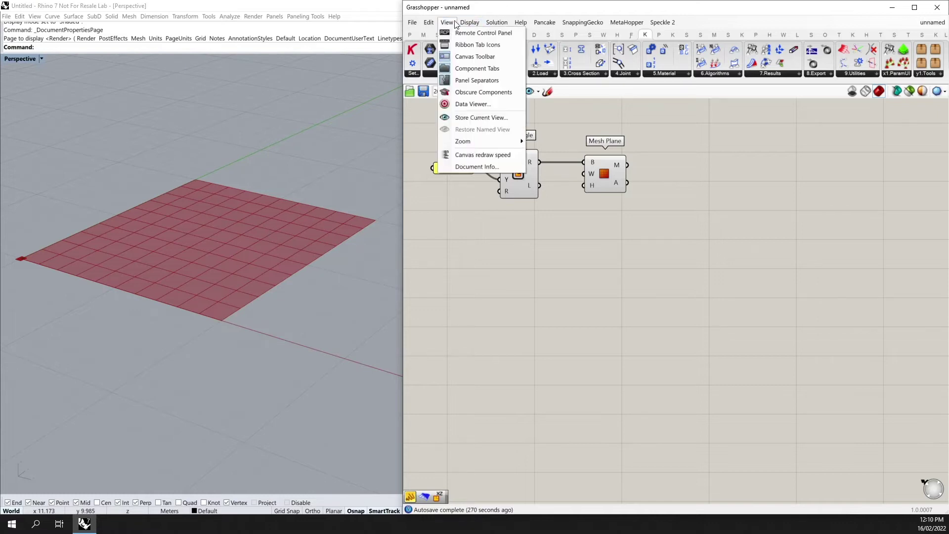
mouse_move(460, 23)
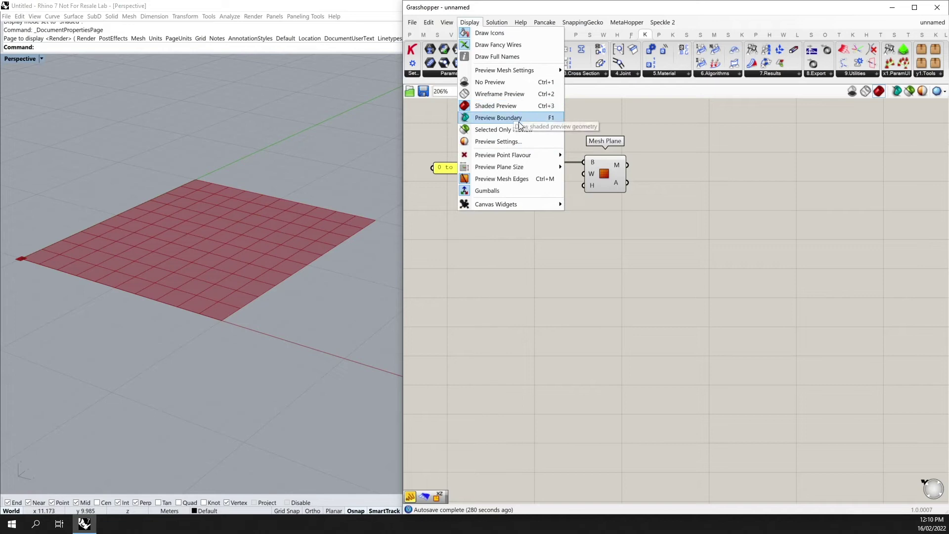
click(543, 183)
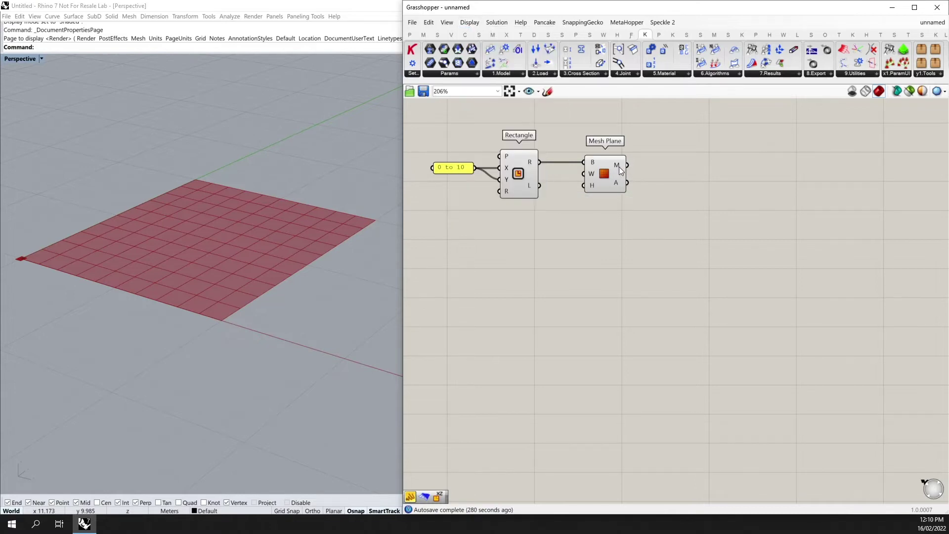
Add a panel beside Mesh Plane showing the mesh's 121 vertices and 100 faces
mouse_move(621, 171)
double_click(648, 150)
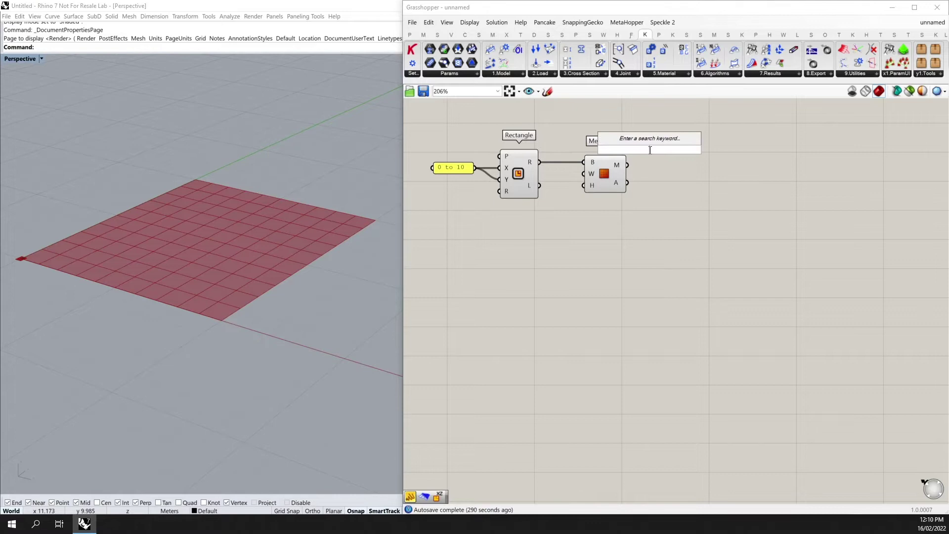
text(//)
key(Return)
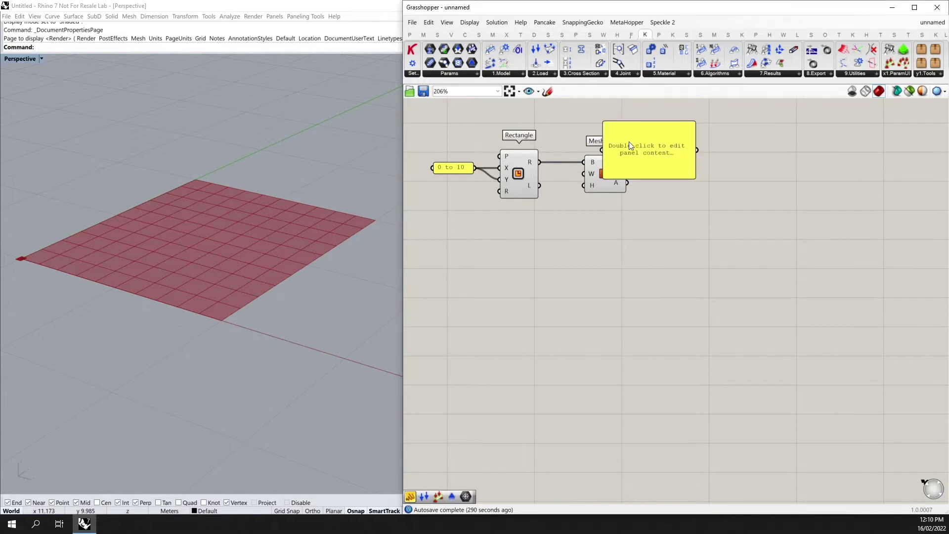
drag(628, 141, 650, 141)
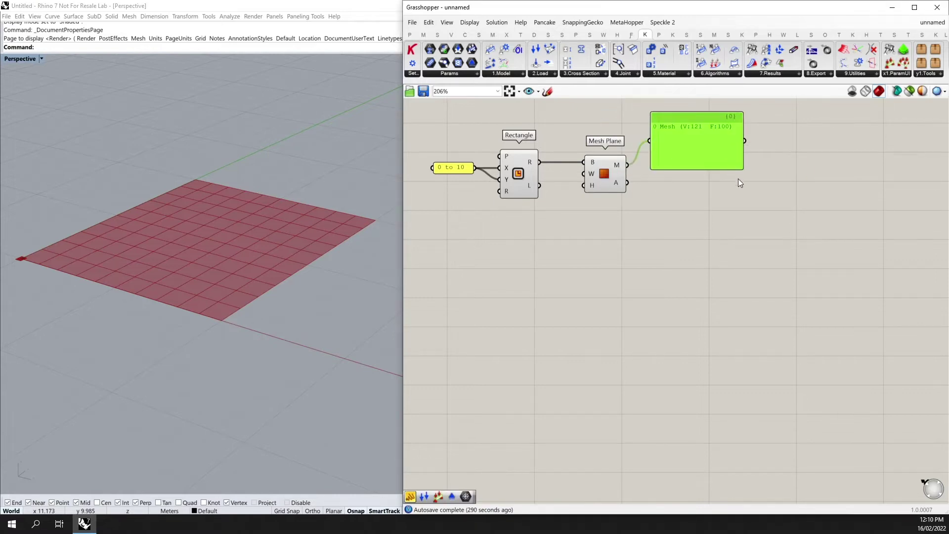
drag(742, 169, 726, 139)
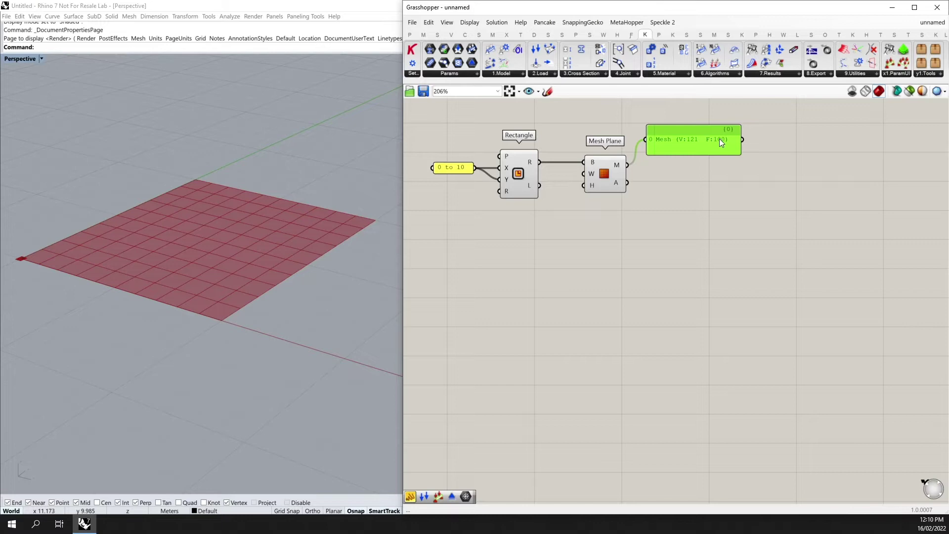
Place a Karamba3D Mesh to Shell component fed by the mesh
click(501, 75)
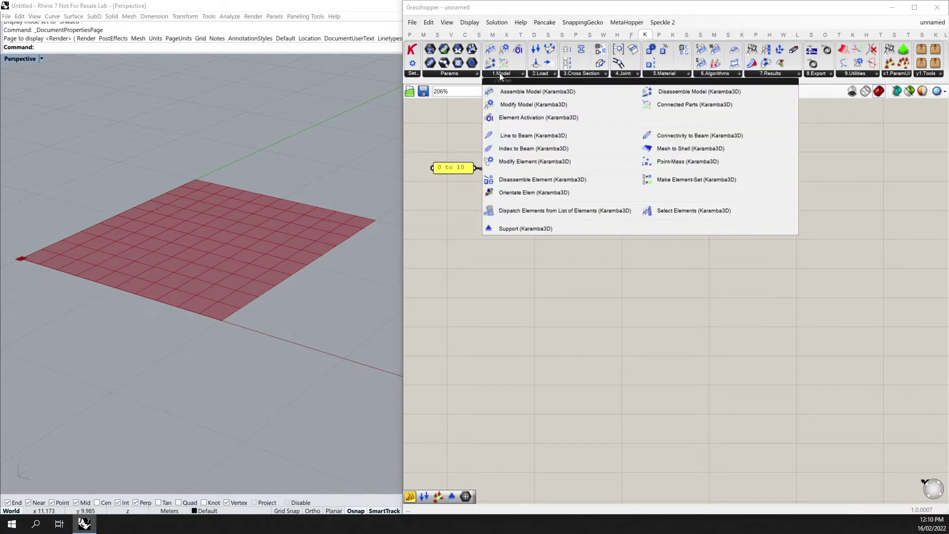
click(678, 149)
click(708, 212)
drag(627, 164, 674, 190)
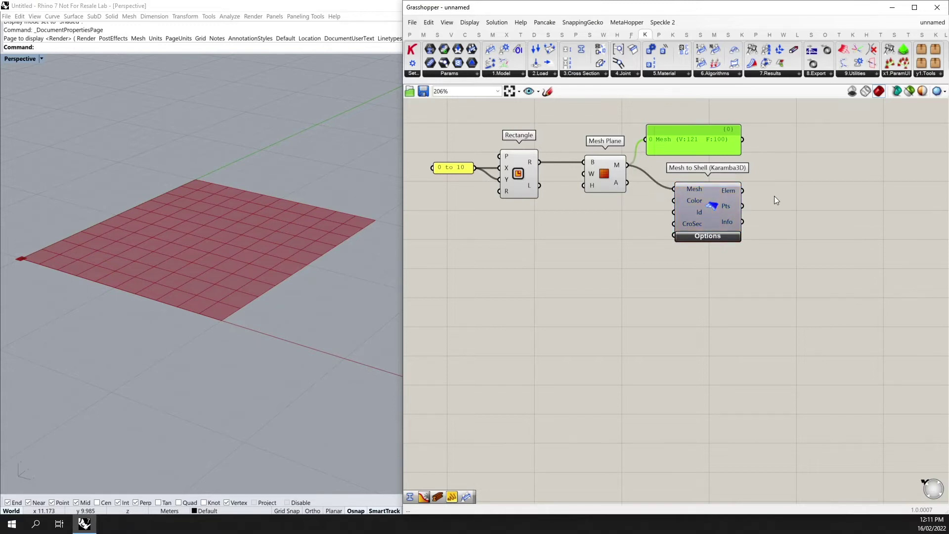
Add a panel on the shell output listing its 200 Default_Shell triangles
double_click(782, 174)
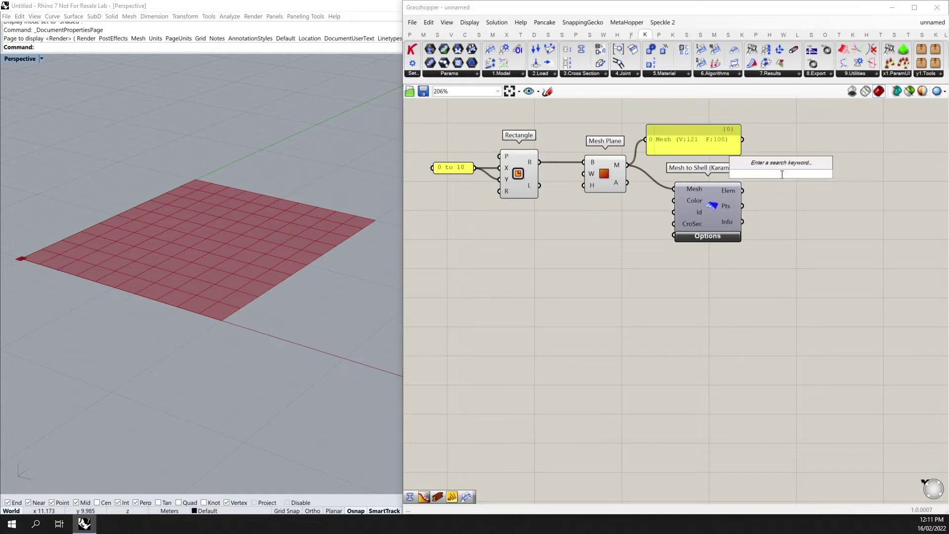
text(panel)
key(Return)
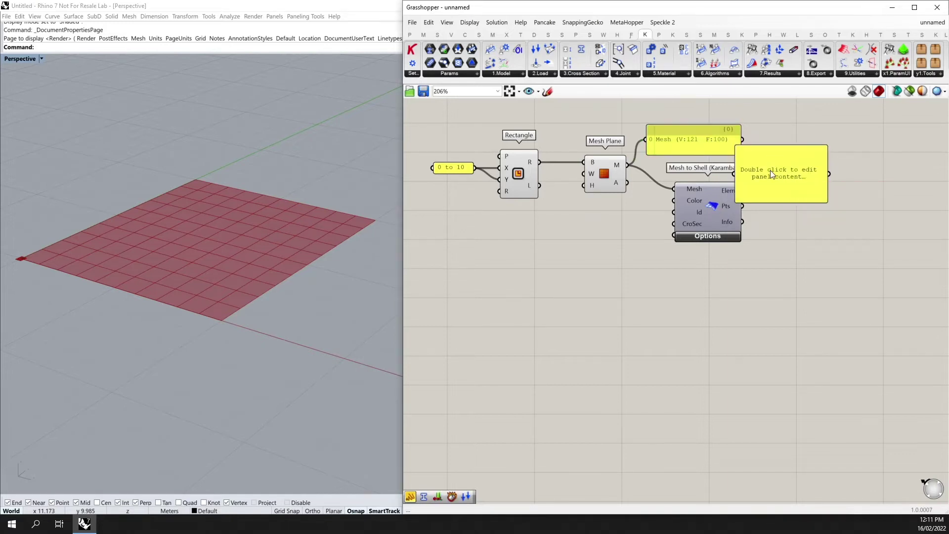
drag(771, 171, 788, 150)
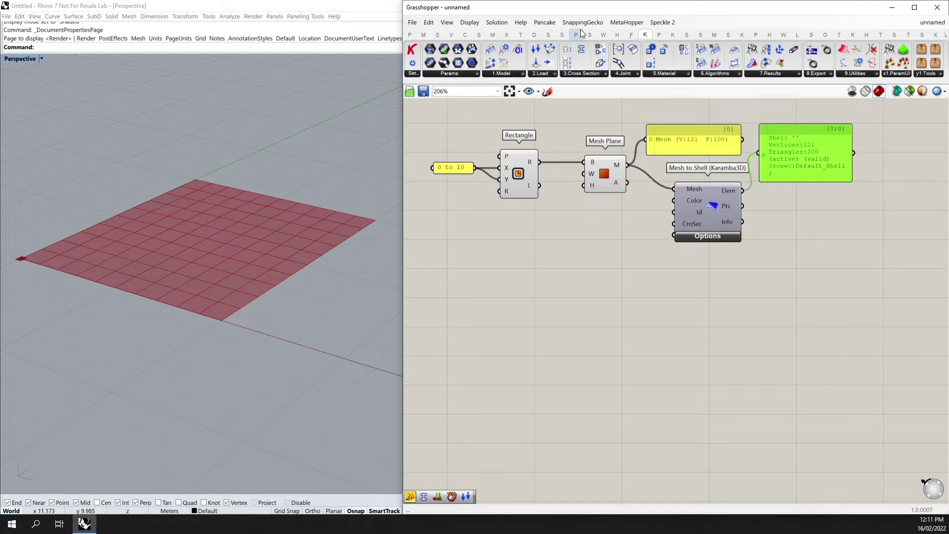
Place a Karamba3D Cross Section component set to Shell Const under Mesh to Shell
click(592, 75)
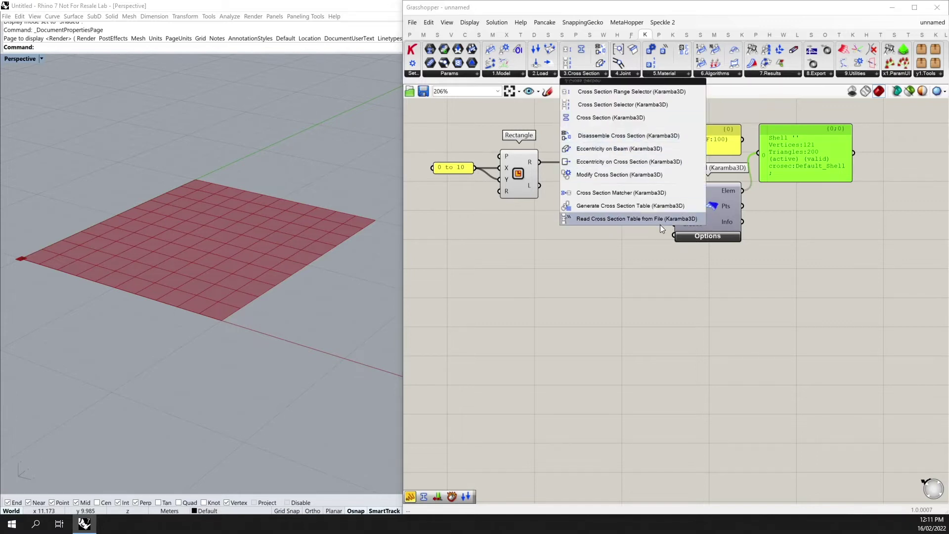
drag(639, 135, 636, 121)
click(592, 270)
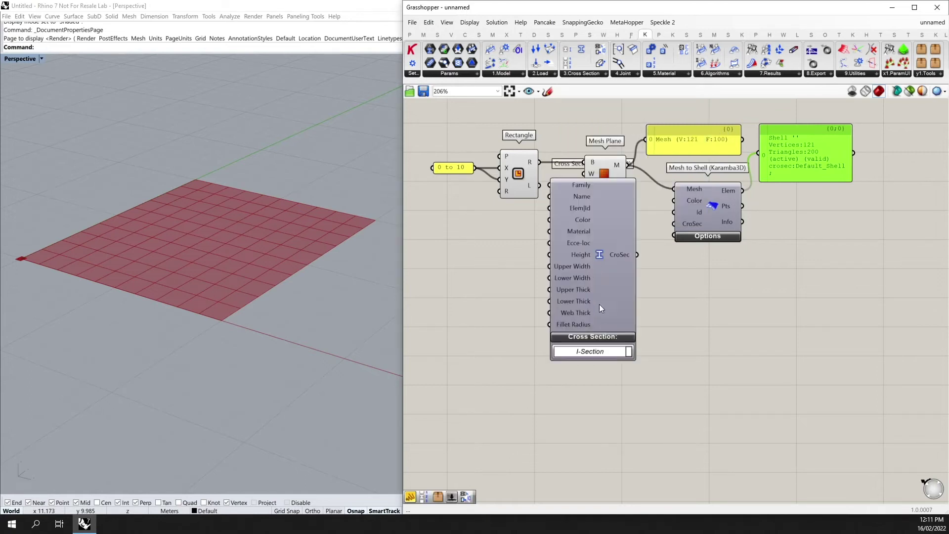
drag(599, 266, 600, 311)
click(602, 403)
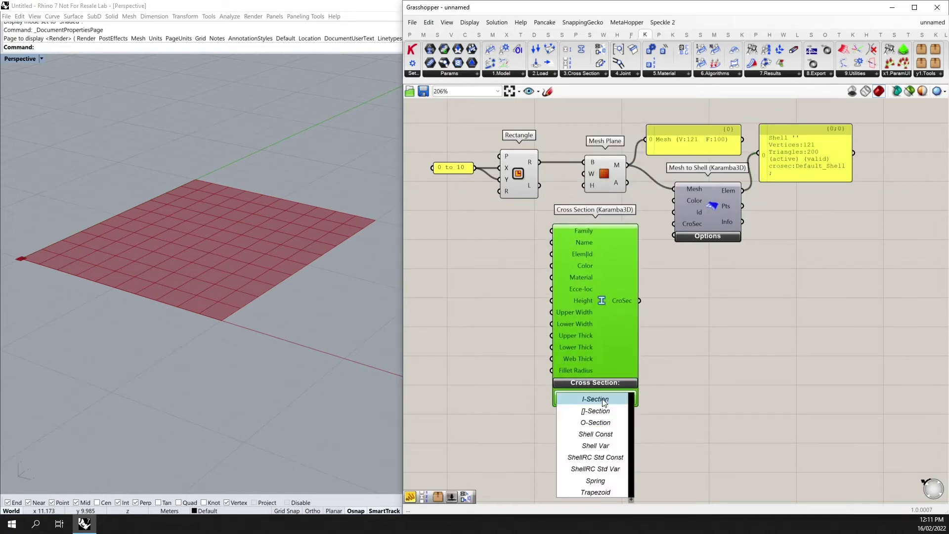
click(601, 434)
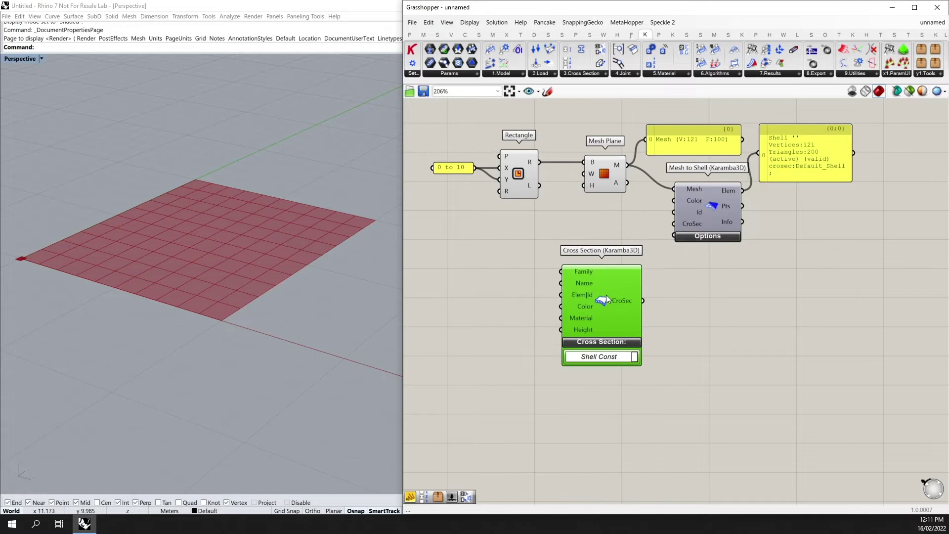
drag(606, 295, 605, 259)
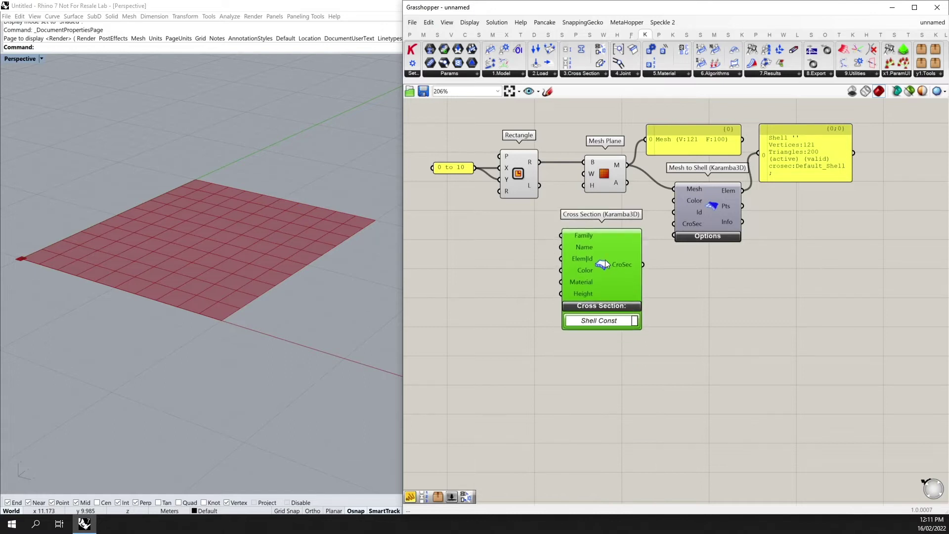
Set the cross-section height to 5 and connect it to Mesh to Shell
double_click(529, 298)
text(//)
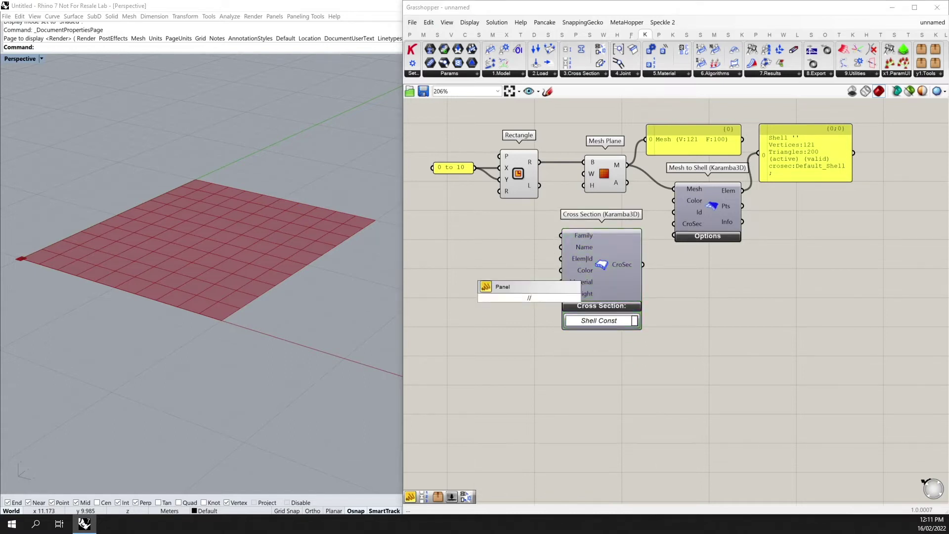
text(5)
key(Return)
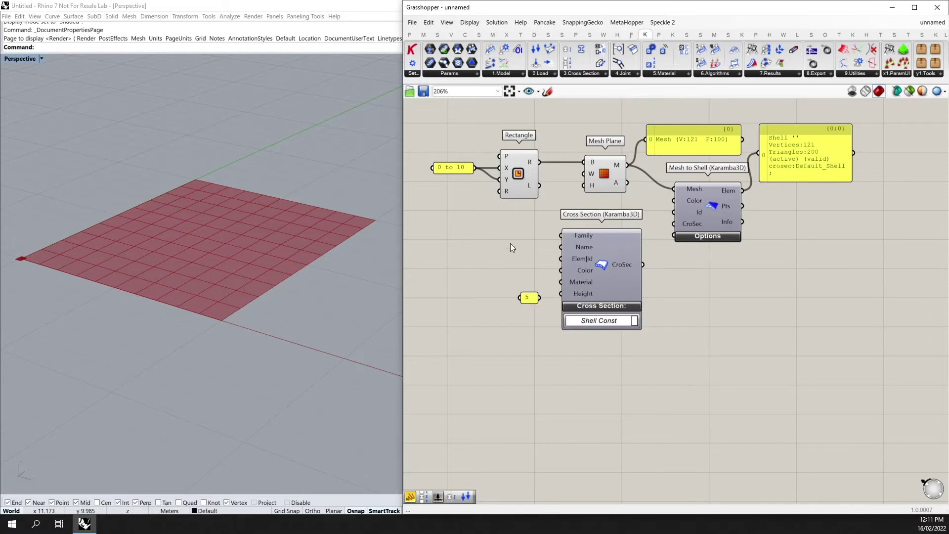
drag(539, 297, 552, 300)
drag(642, 265, 674, 225)
Place a Points From XYZ filter fed by the shell's mesh points
click(918, 73)
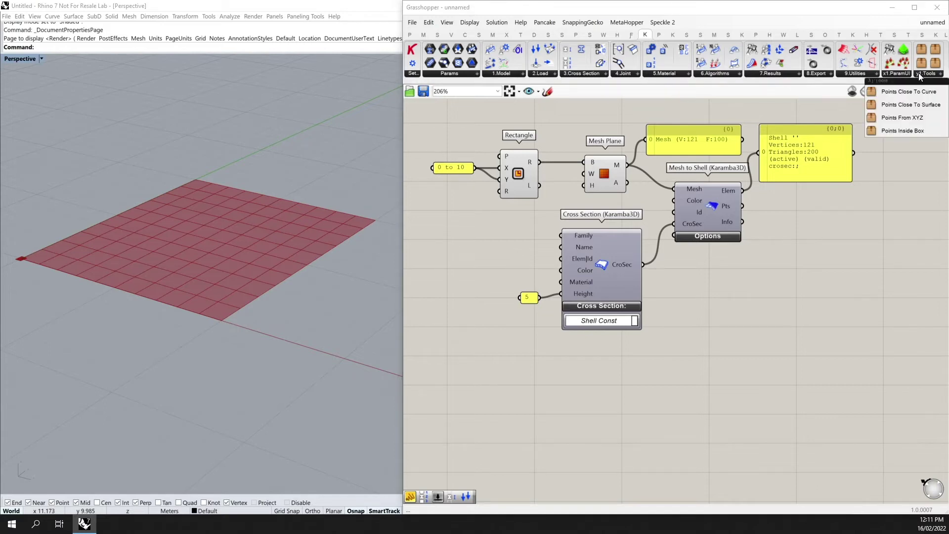
click(914, 119)
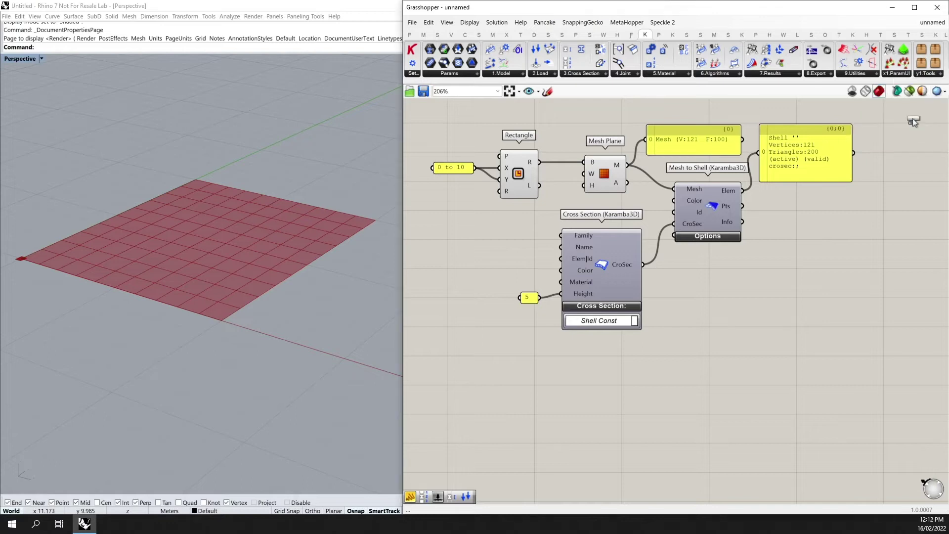
click(785, 295)
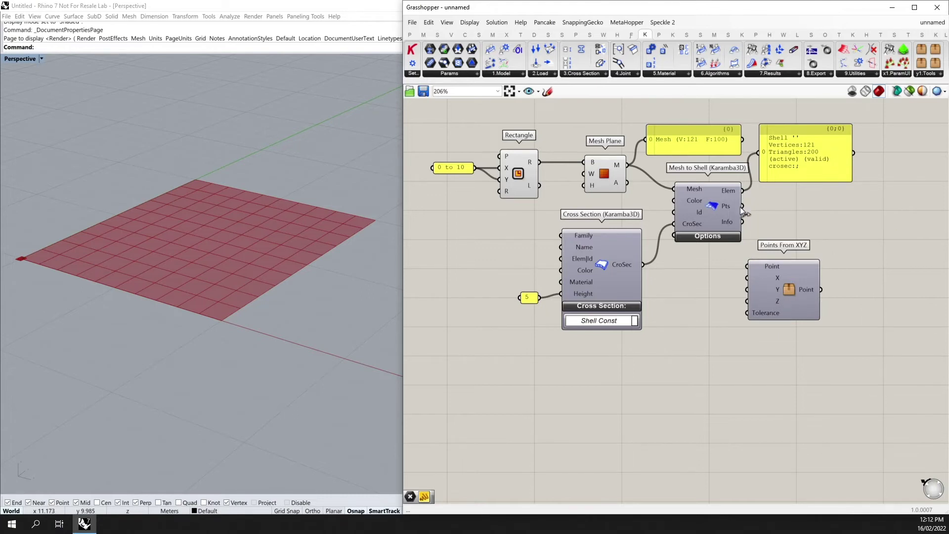
drag(764, 279, 780, 285)
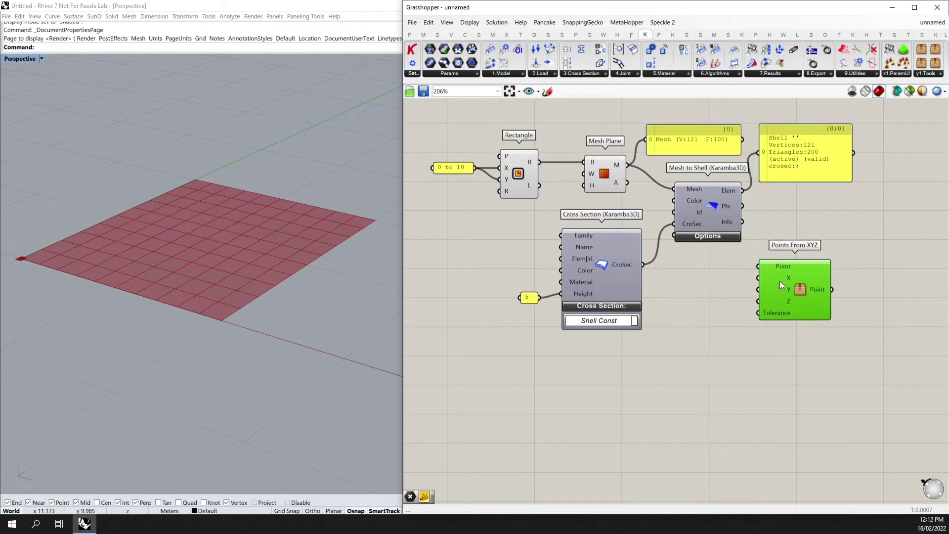
drag(741, 205, 758, 266)
Add a '0 to 0.5' range panel for the filter's Y bounds
double_click(720, 281)
text(//)
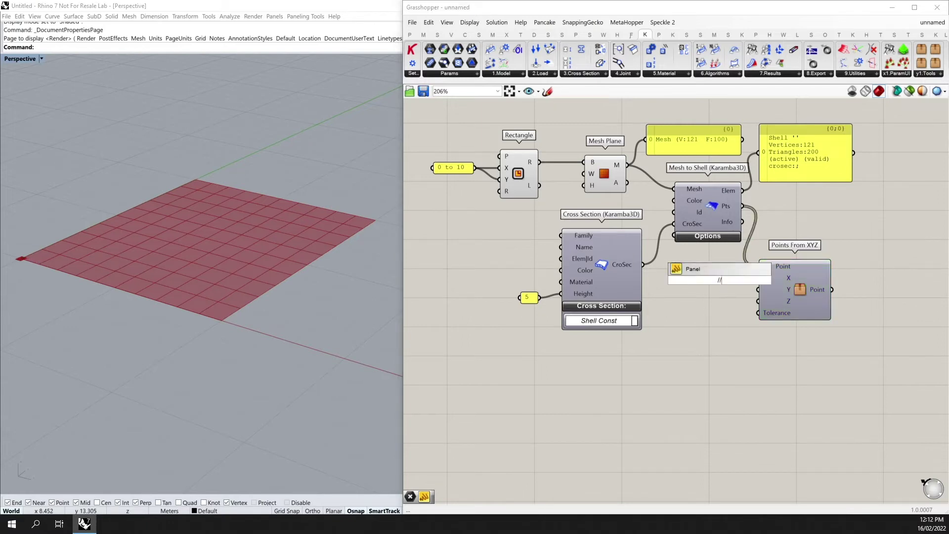
text(0 o 0.5)
key(Return)
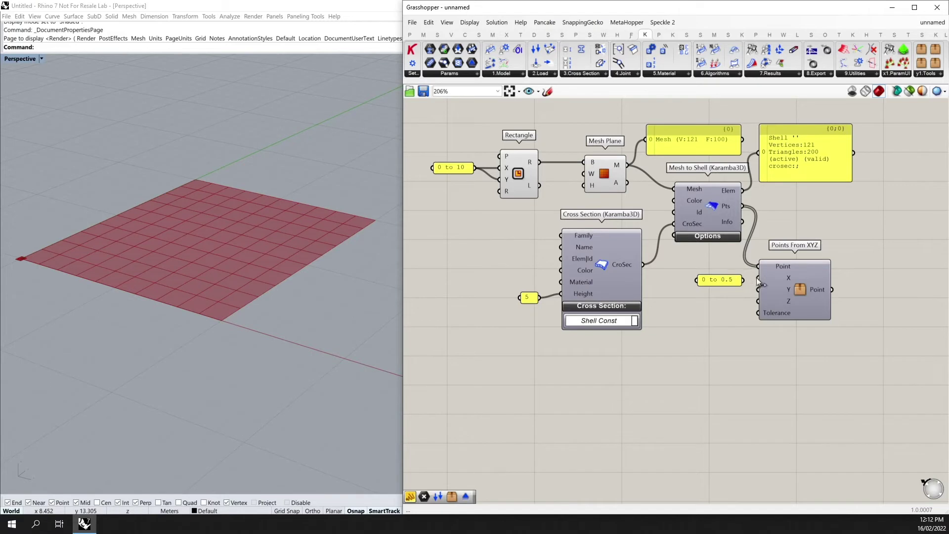
drag(781, 286, 794, 290)
key(space)
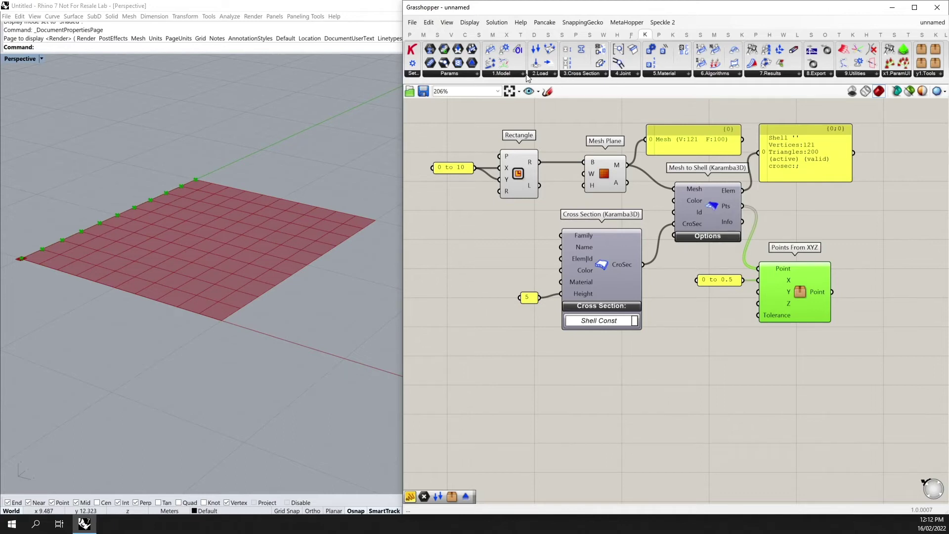
Place a Karamba3D Support component positioned at the filtered edge points
click(510, 74)
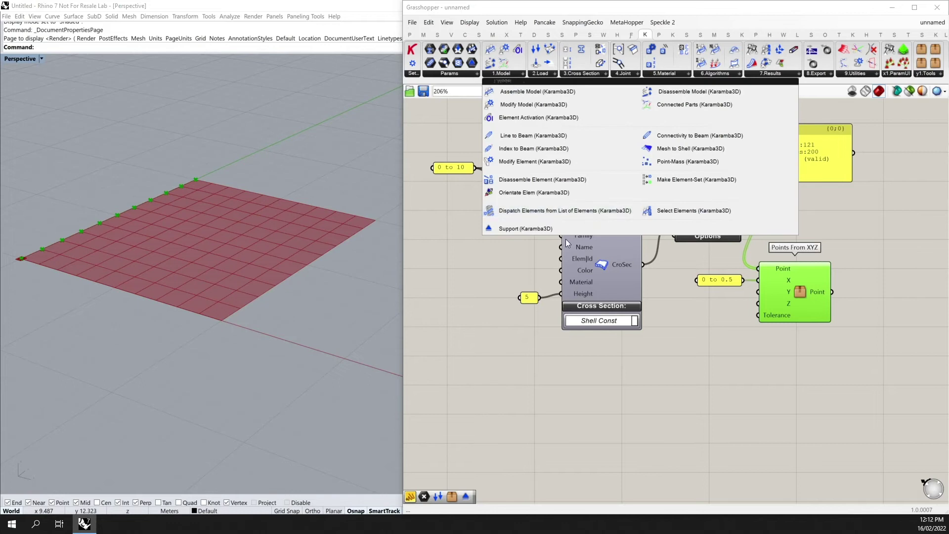
drag(509, 228, 881, 302)
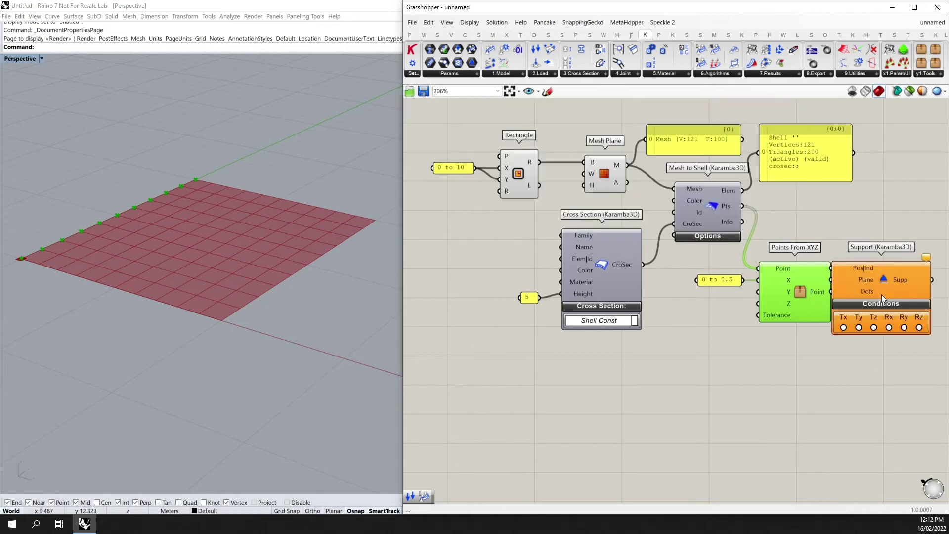
right_drag(882, 302, 784, 292)
drag(785, 292, 793, 305)
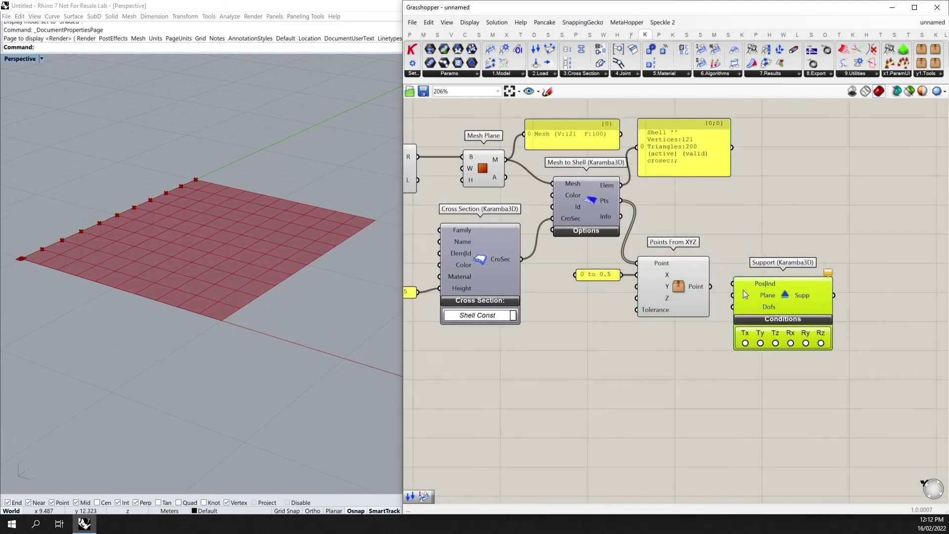
drag(712, 286, 773, 298)
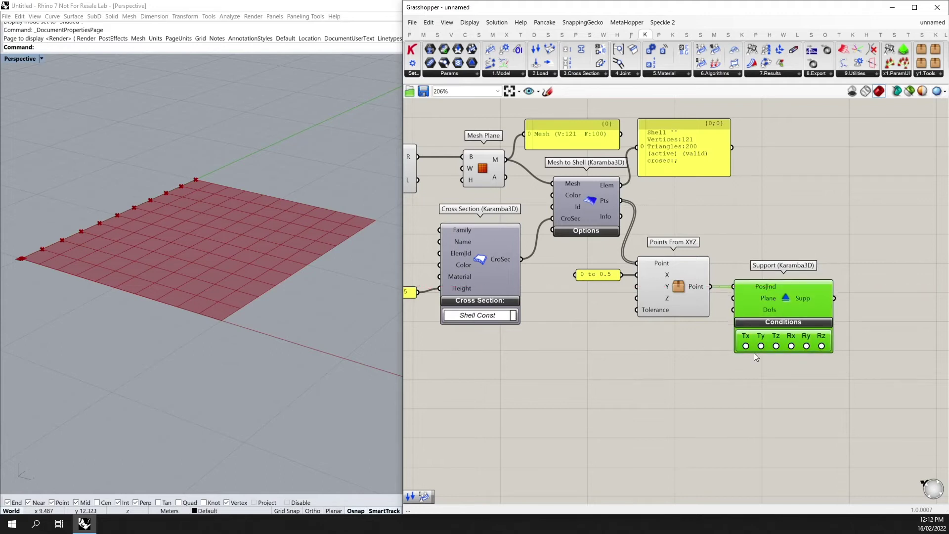
Fix translations in X, Y, Z and rotation about X at the supports
click(747, 346)
click(761, 346)
click(777, 346)
click(792, 346)
click(621, 354)
Duplicate the point filter and range panel below, changing the range to '9.5 to 10'
drag(695, 352, 595, 258)
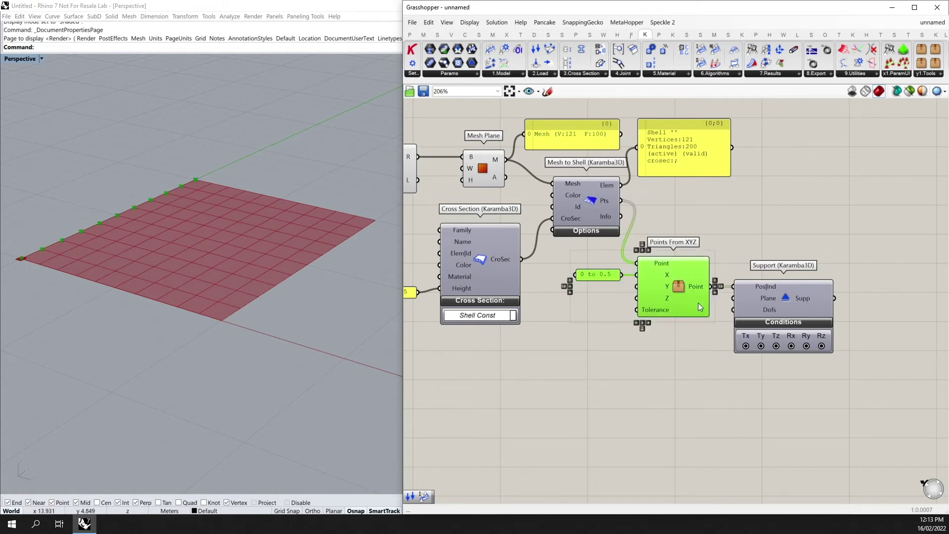
alt+drag(699, 303, 698, 399)
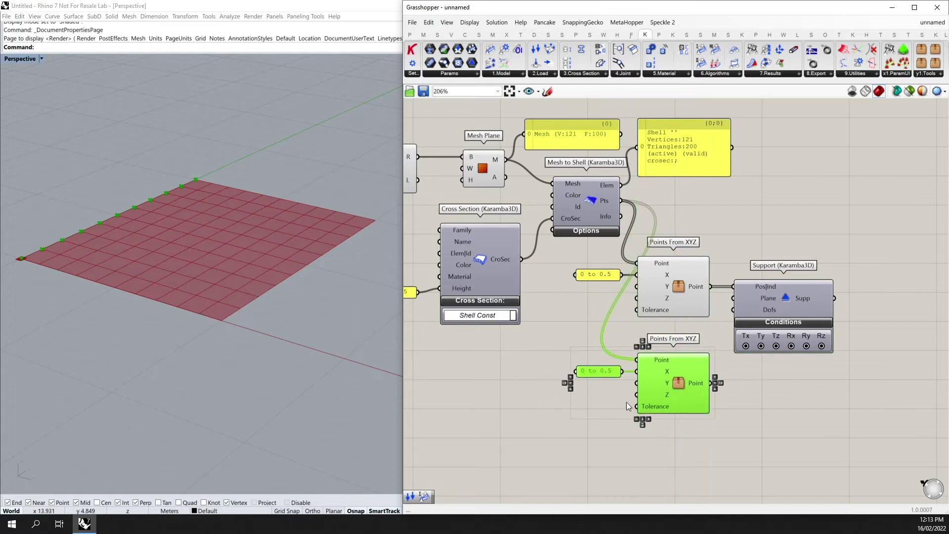
click(609, 394)
double_click(604, 373)
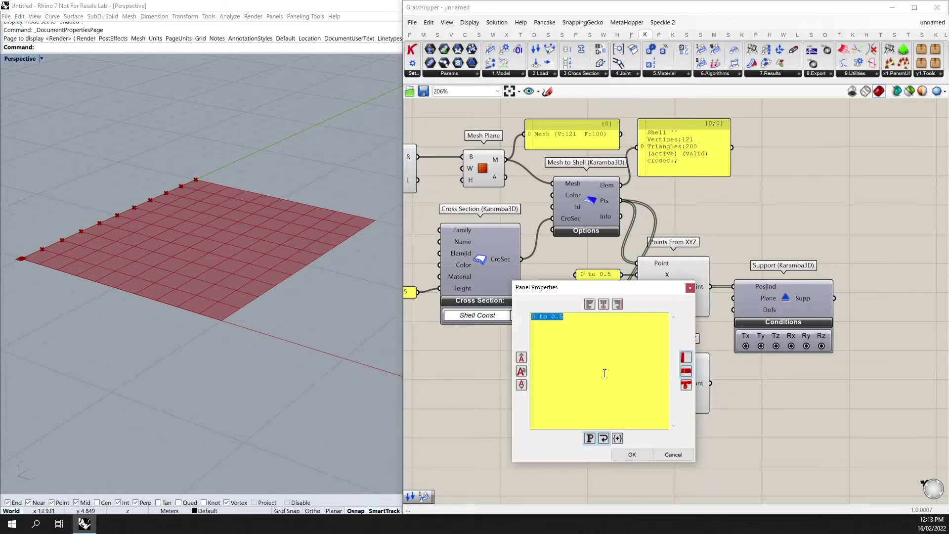
text(9.5 to 10)
click(631, 452)
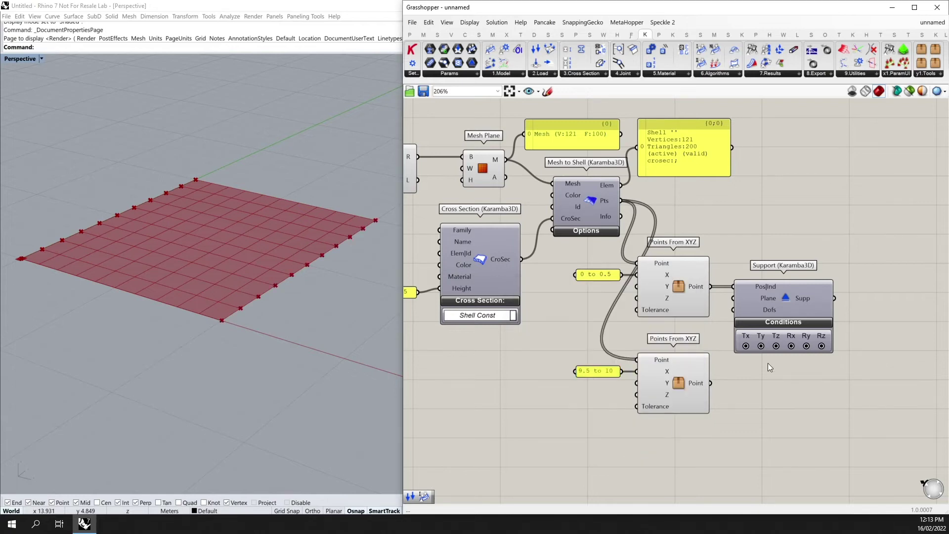
click(658, 392)
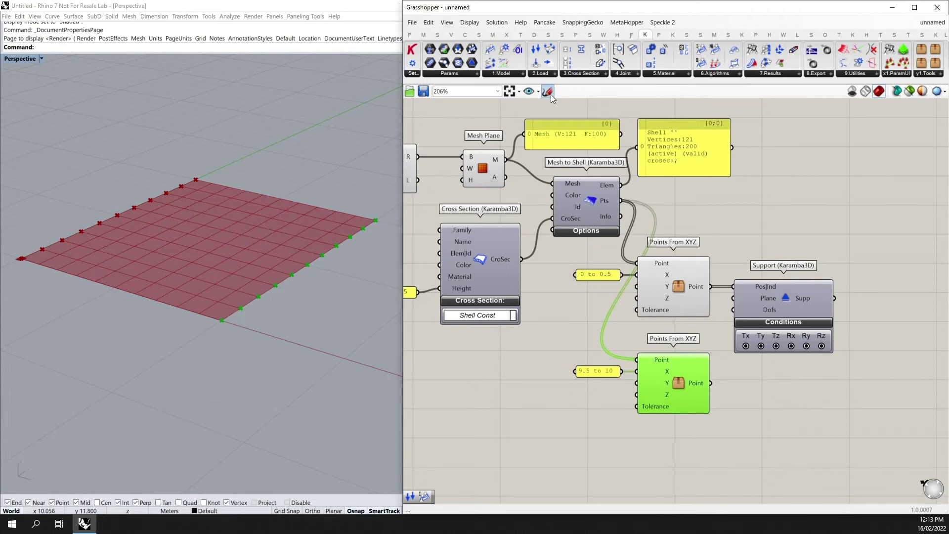
Add a Karamba3D Point load positioned at the opposite-edge points
click(534, 75)
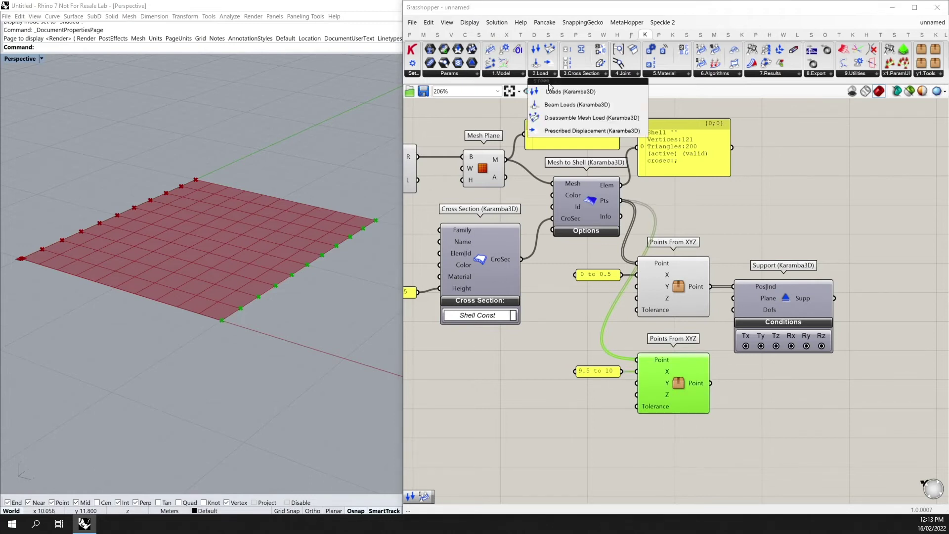
drag(537, 91, 779, 425)
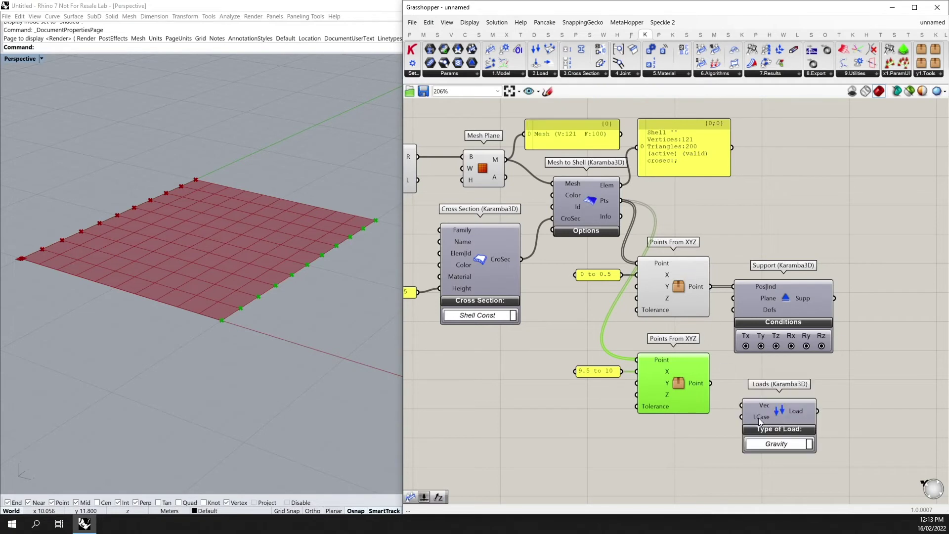
click(765, 444)
click(769, 457)
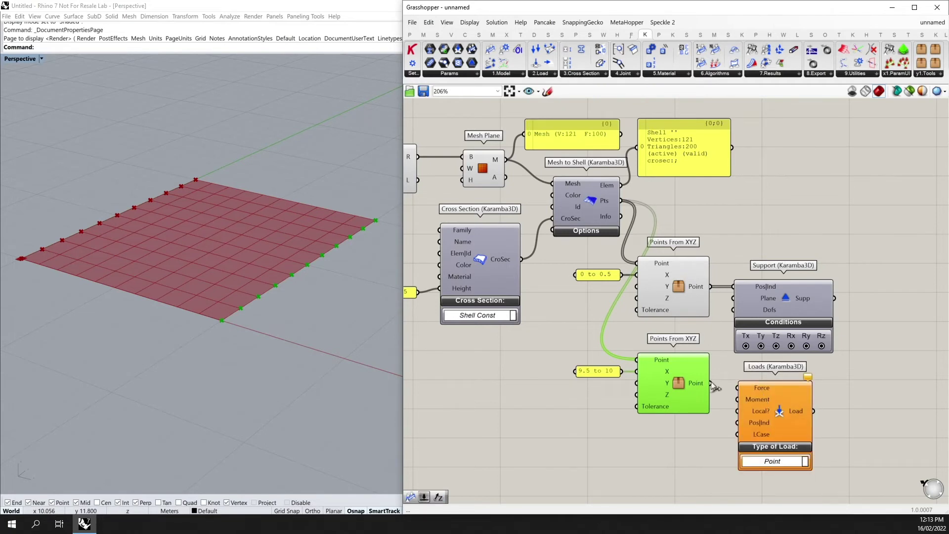
drag(712, 383, 737, 422)
drag(676, 437, 576, 357)
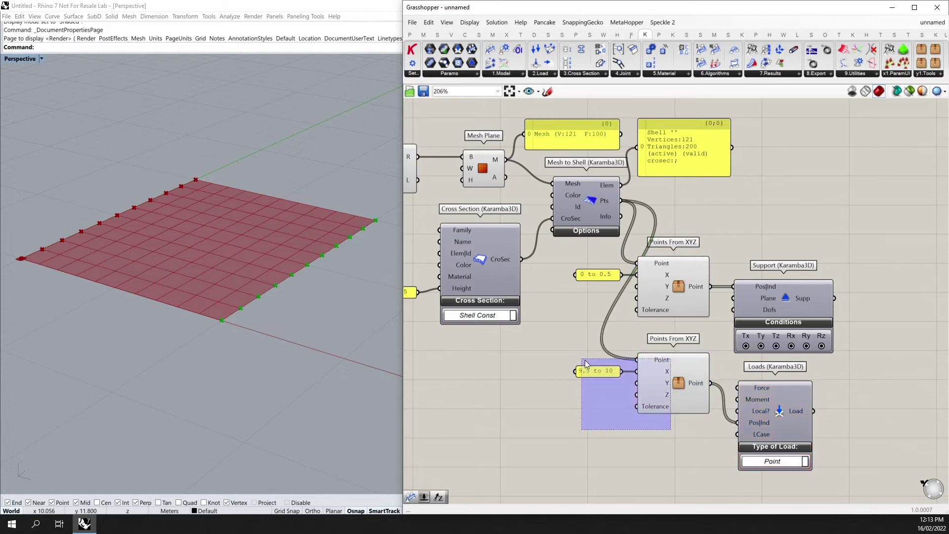
drag(673, 385, 672, 425)
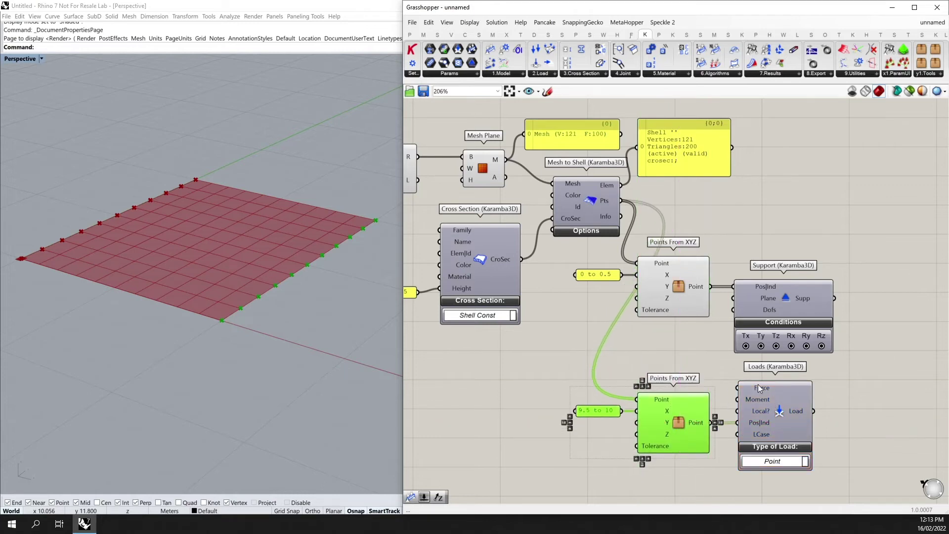
Feed a Unit Z vector scaled by -1 into the load's force
mouse_move(759, 387)
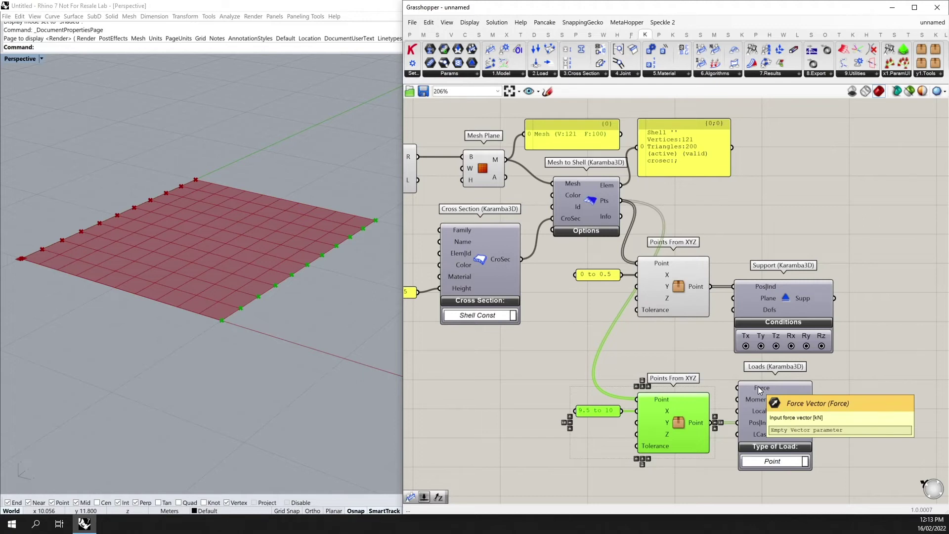
double_click(669, 354)
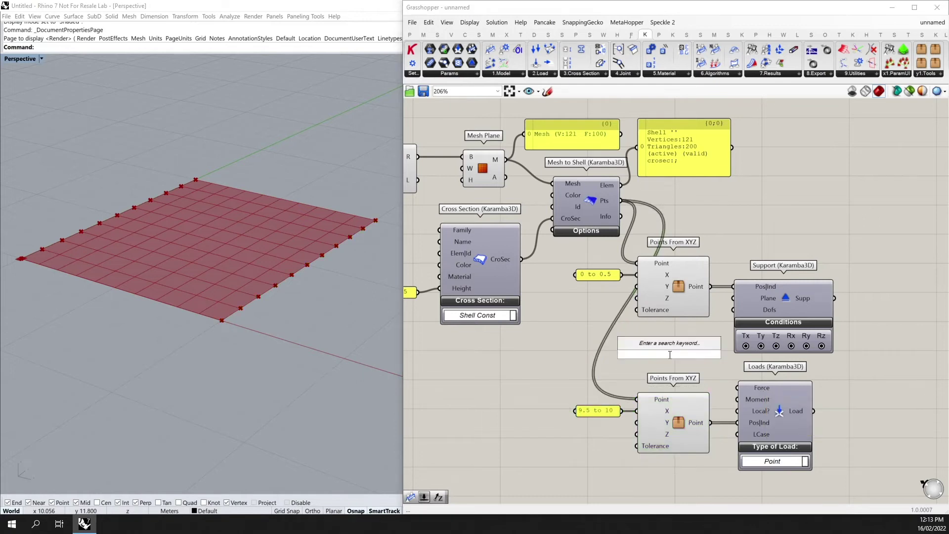
text(unit z)
key(Return)
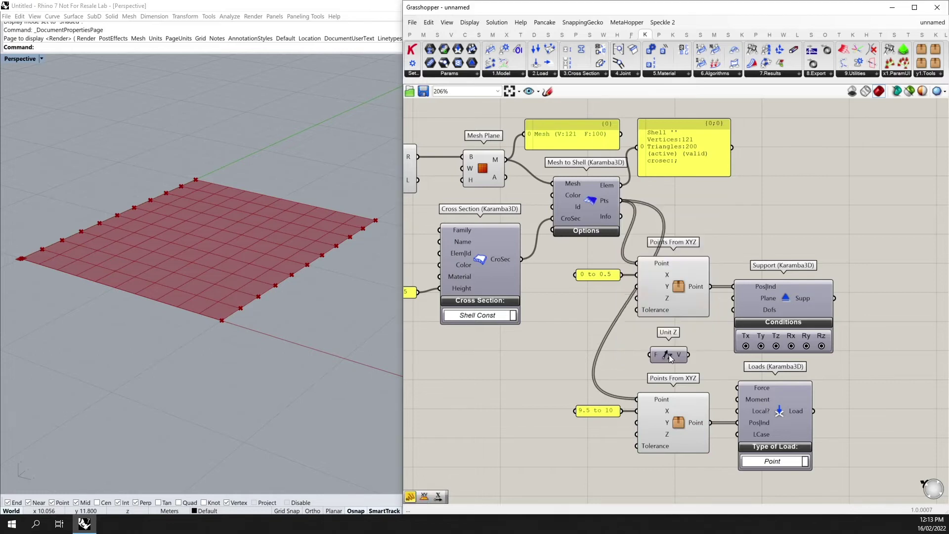
double_click(613, 354)
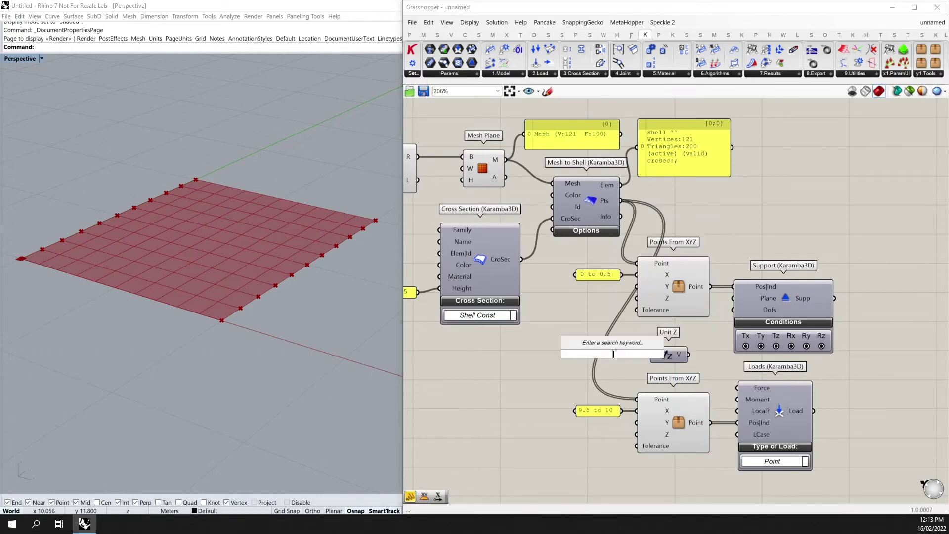
text(-1)
key(Return)
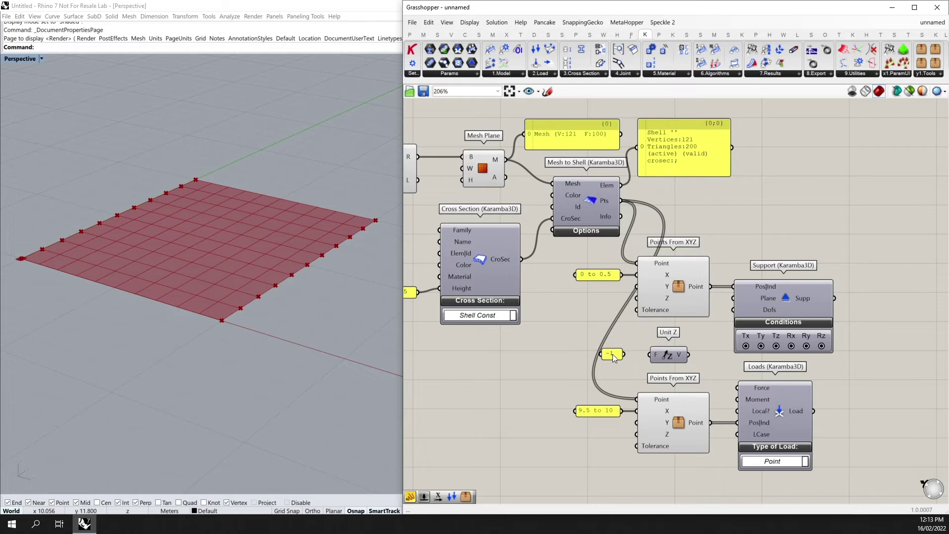
drag(624, 354, 739, 387)
Add an Assemble Model component fed by the shell elements and point load
click(519, 74)
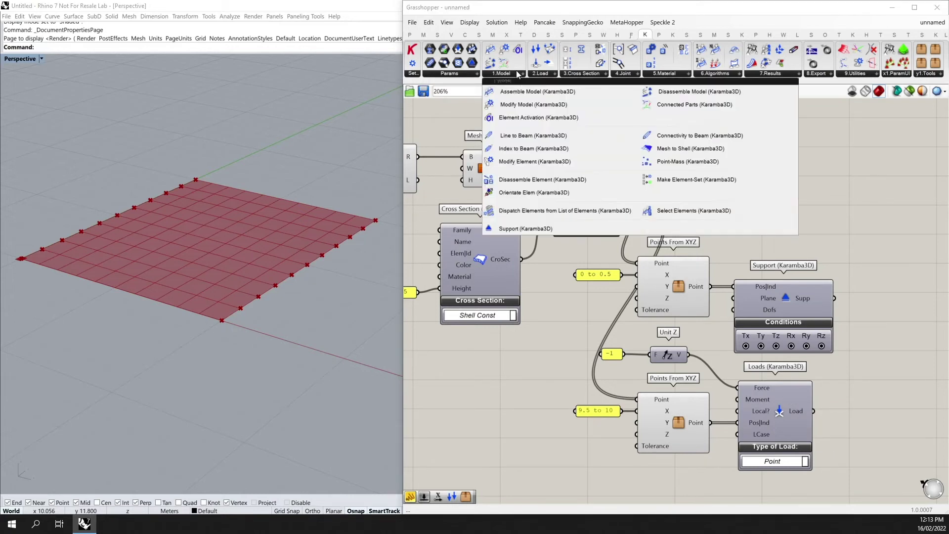
drag(519, 89, 862, 213)
scroll(862, 213, down, 2)
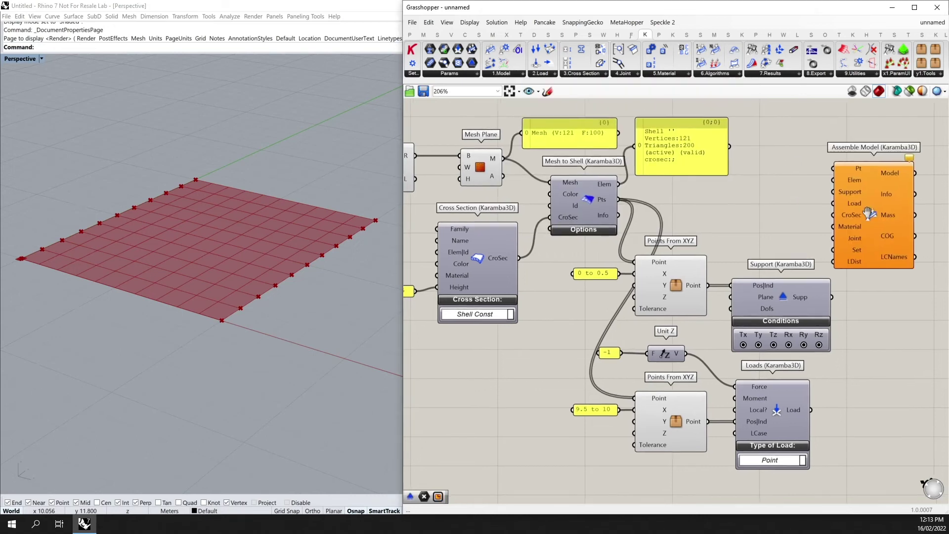
scroll(890, 209, up, 1)
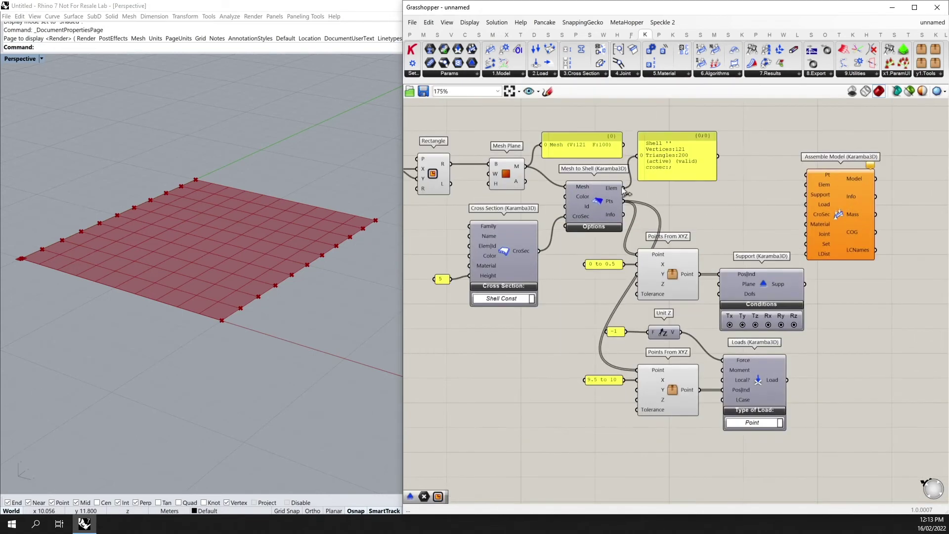
drag(623, 188, 805, 283)
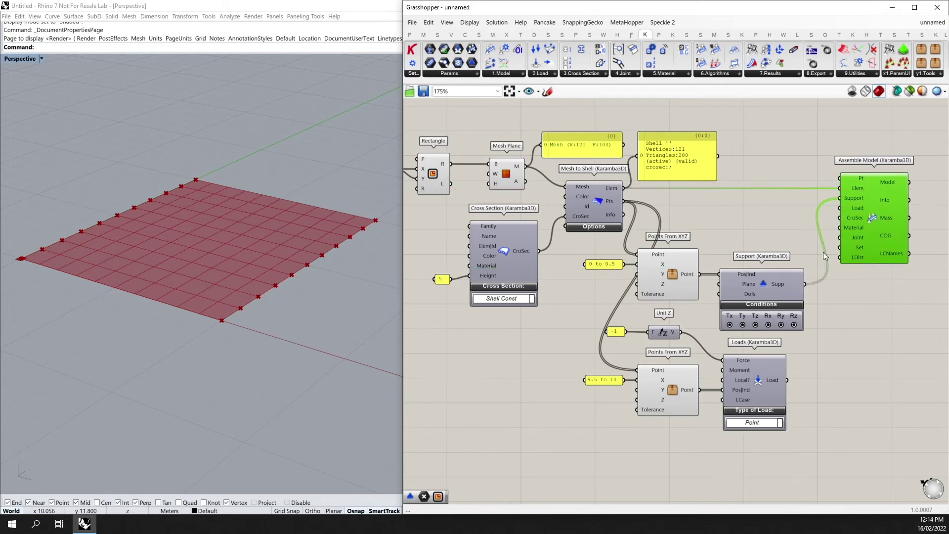
drag(840, 207, 787, 379)
Add a panel showing the assembled model's mass
right_drag(870, 292, 801, 300)
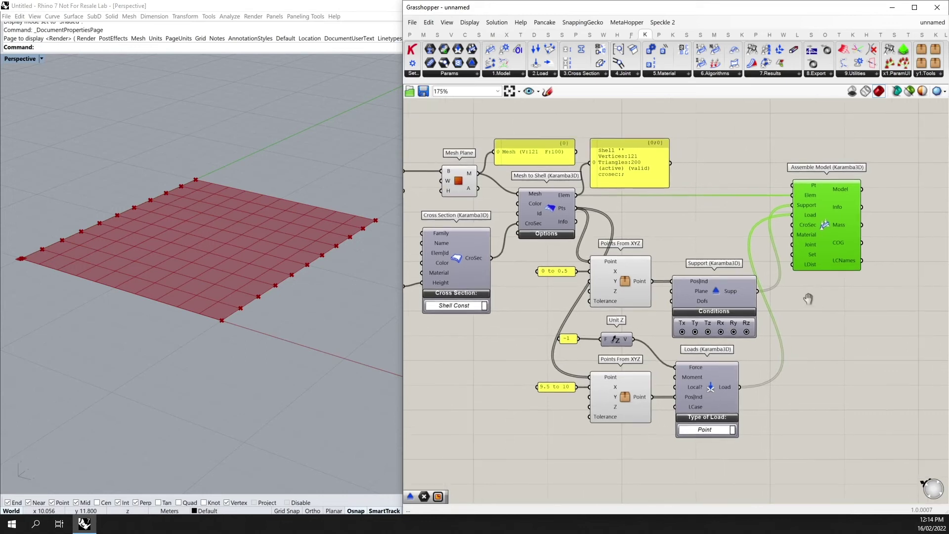
double_click(874, 249)
text(//)
key(Return)
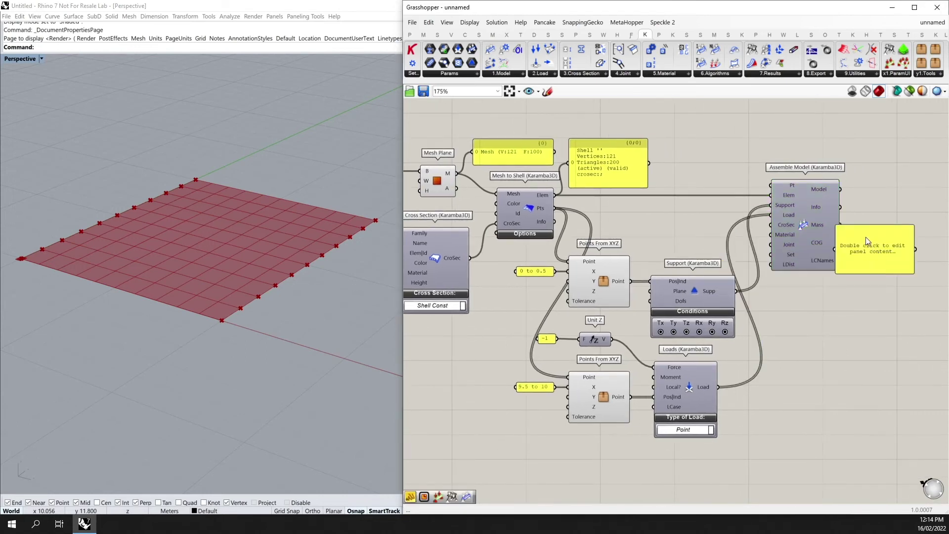
drag(843, 224, 880, 230)
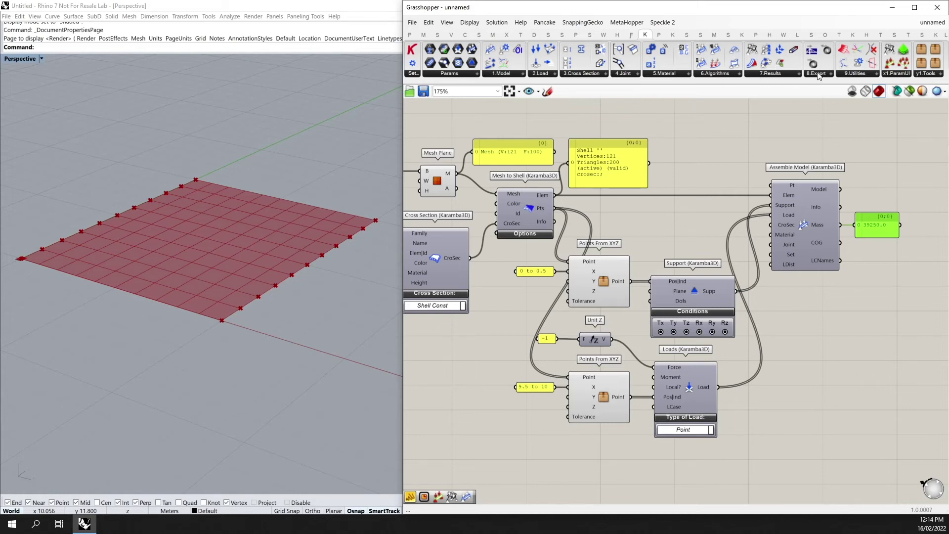
Place a Karamba3D Analyze component fed by the assembled model
click(782, 74)
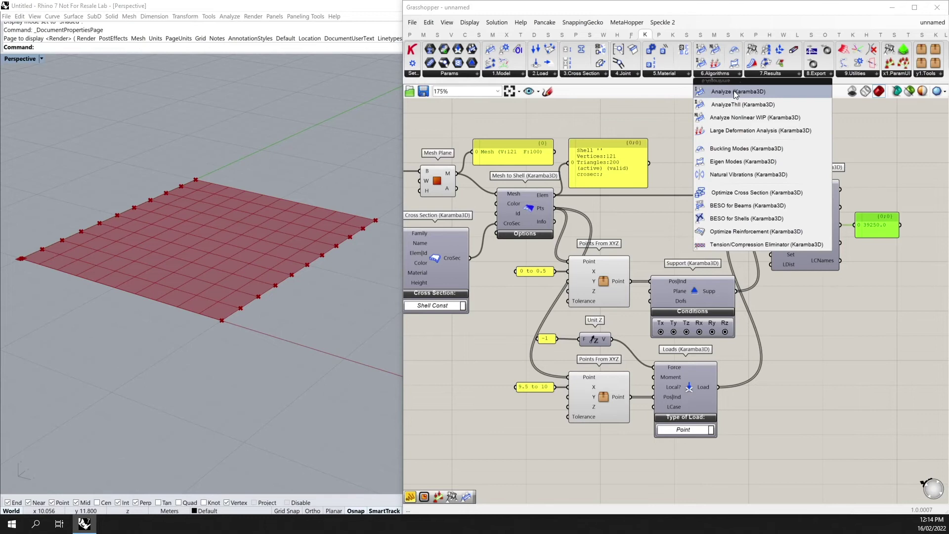
click(733, 90)
click(886, 190)
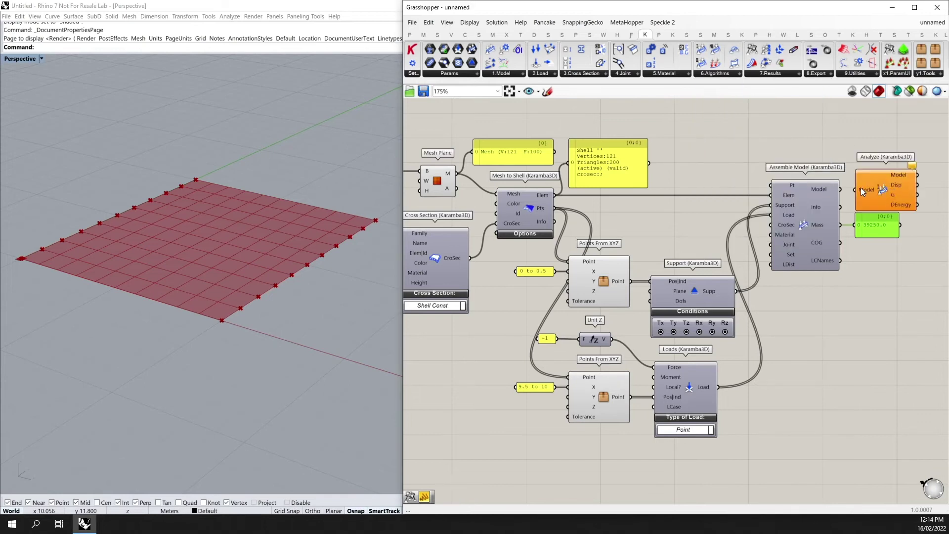
drag(849, 193, 860, 191)
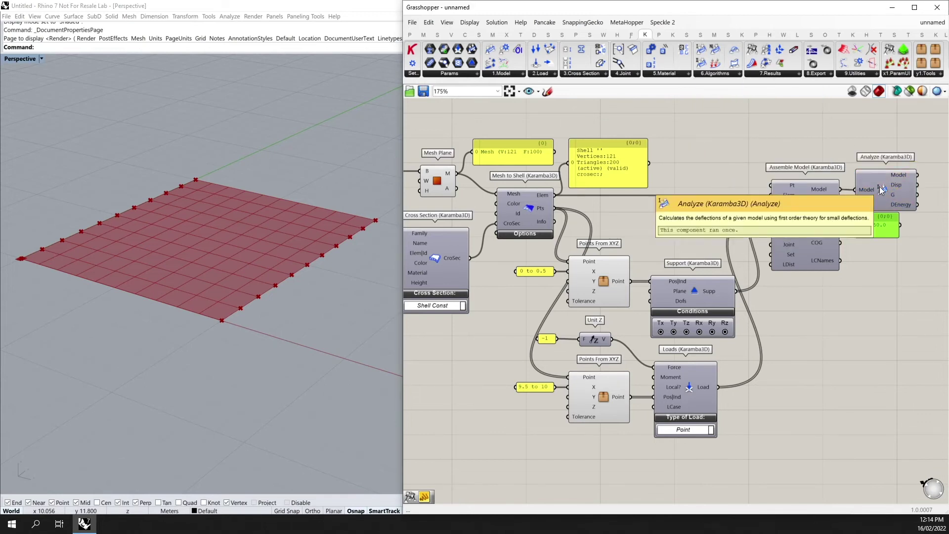
Add a panel displaying the Analyze component's result value
mouse_move(910, 205)
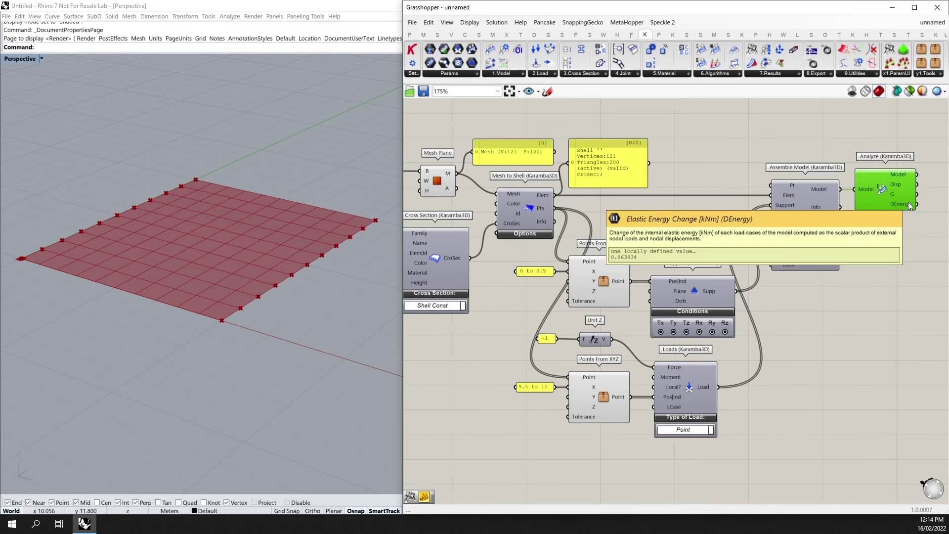
right_drag(910, 204, 825, 202)
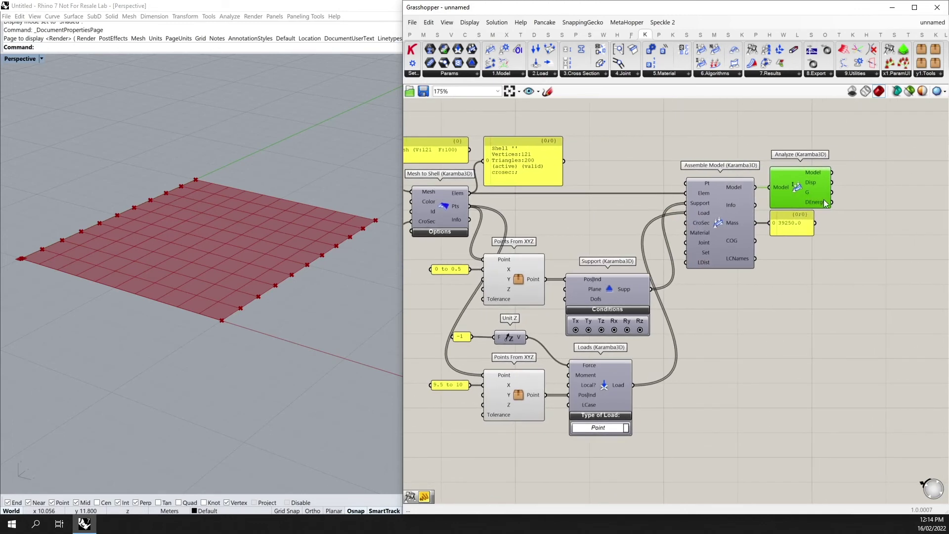
double_click(868, 200)
text(panel)
key(Return)
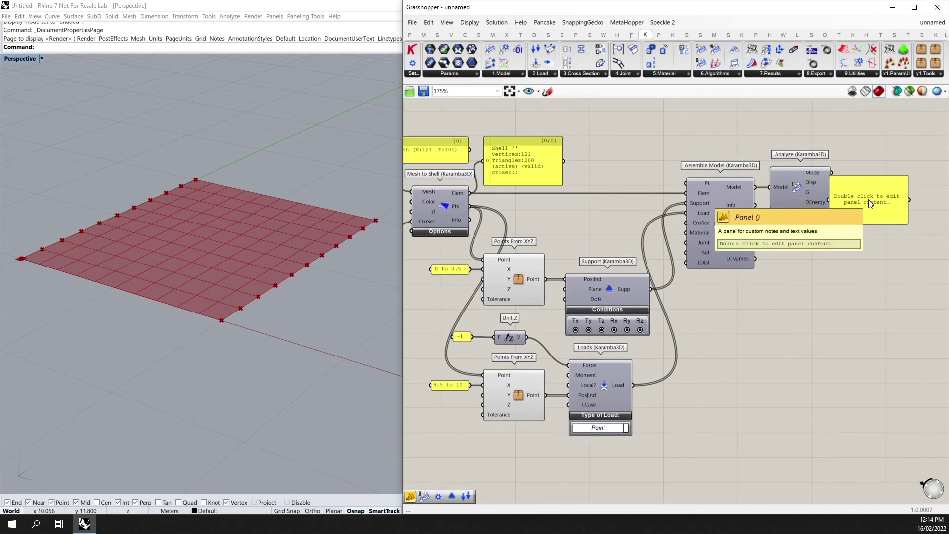
drag(870, 203, 840, 200)
drag(918, 226, 866, 194)
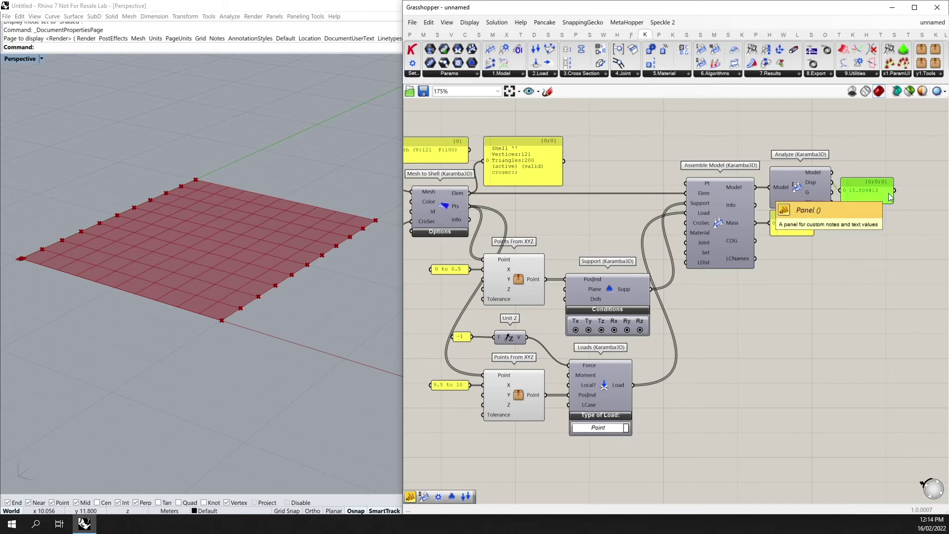
Add a Karamba3D Model View component and feed the analysed model into it
click(783, 73)
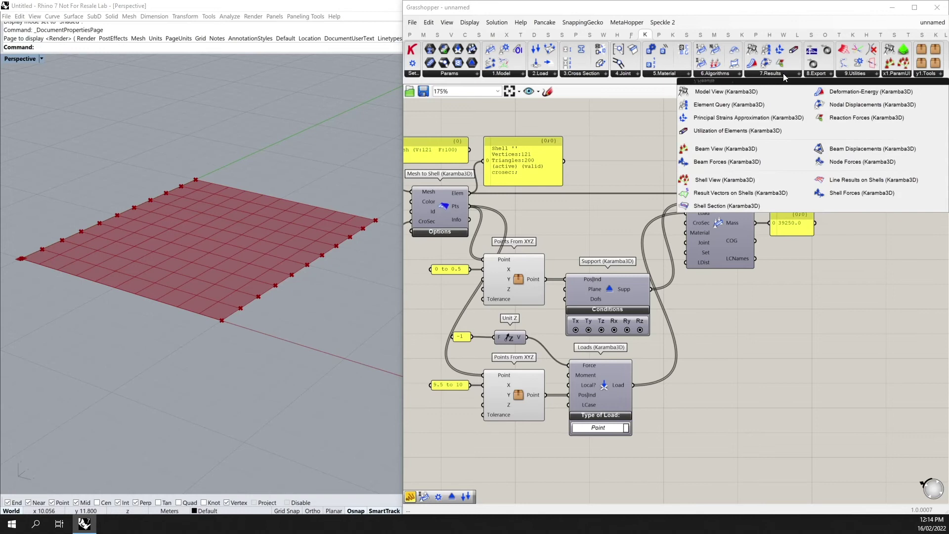
click(763, 93)
click(910, 213)
right_drag(911, 213, 784, 192)
drag(784, 192, 816, 194)
drag(769, 173, 697, 173)
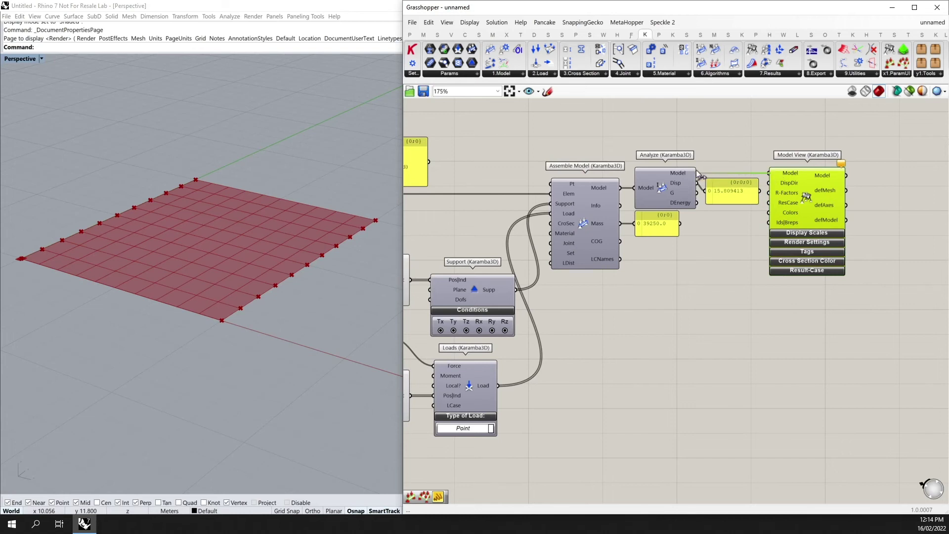
Add a Shell View component beside Model View and pass the model into it
click(762, 75)
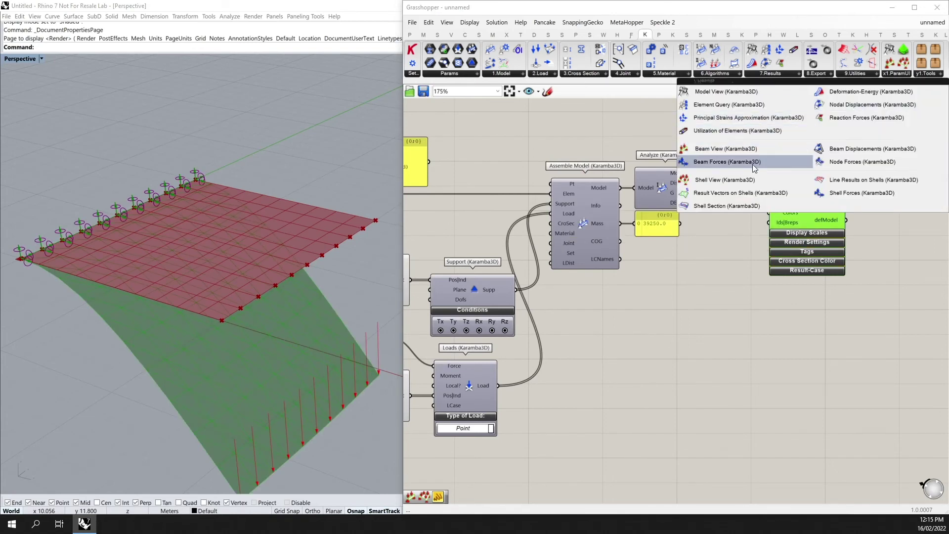
click(752, 180)
click(880, 186)
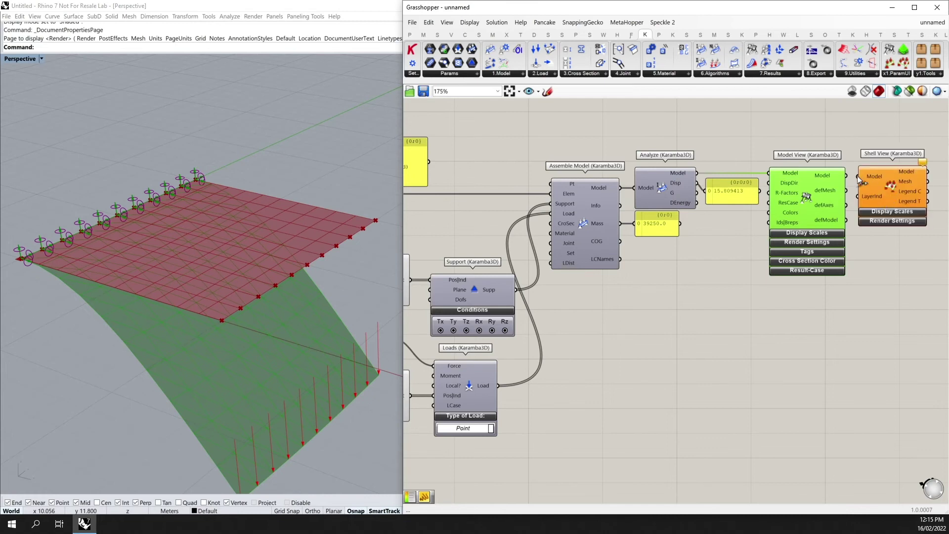
drag(860, 182, 879, 187)
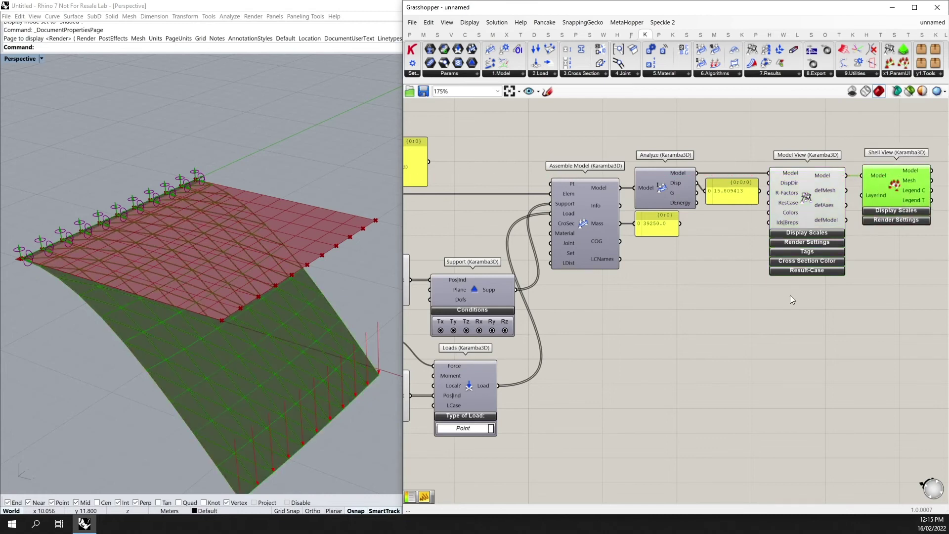
Set the Display Scales deformation to 26.3 and expand Shell View's Render Settings
click(808, 233)
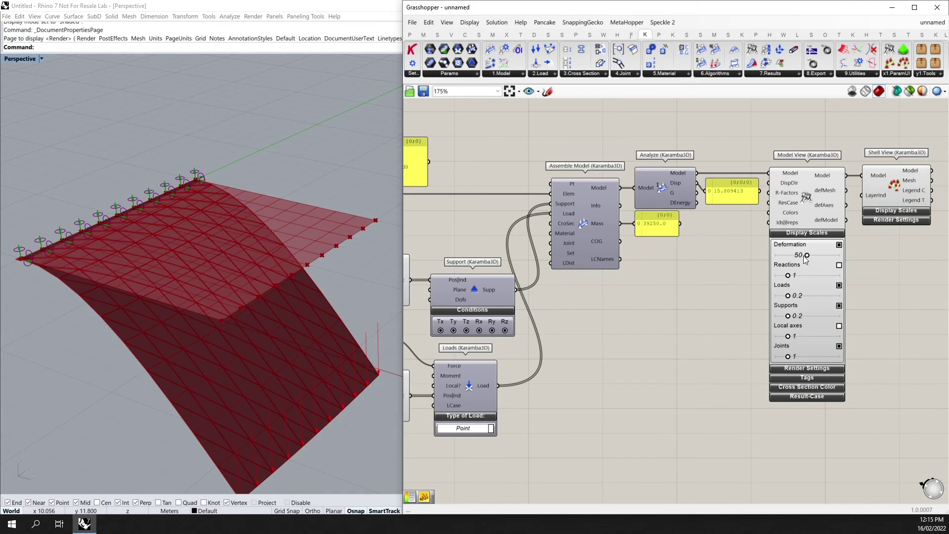
drag(805, 254, 793, 257)
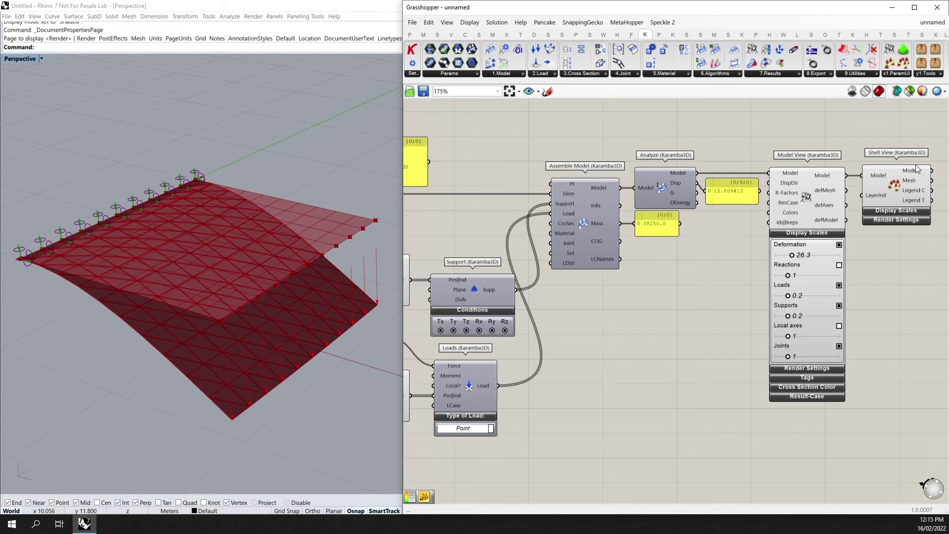
click(898, 221)
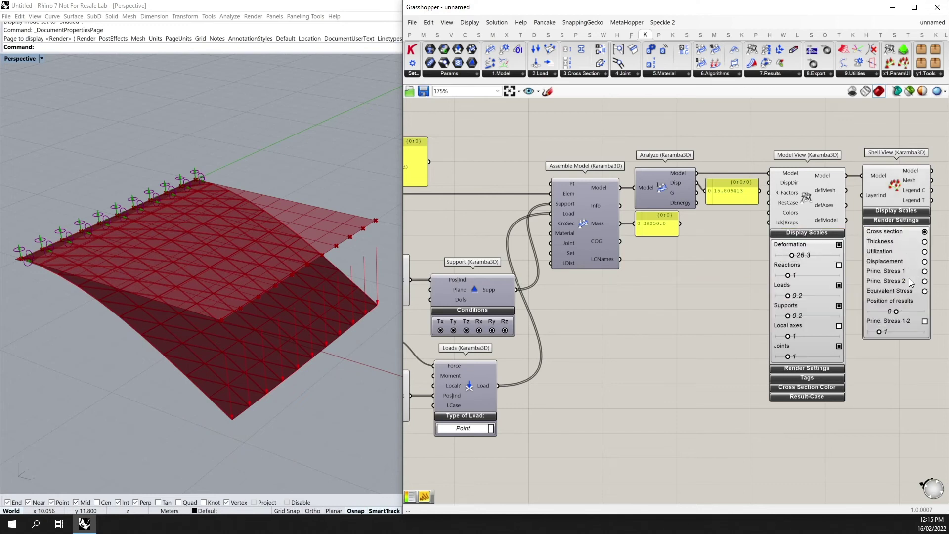
right_drag(909, 283, 824, 289)
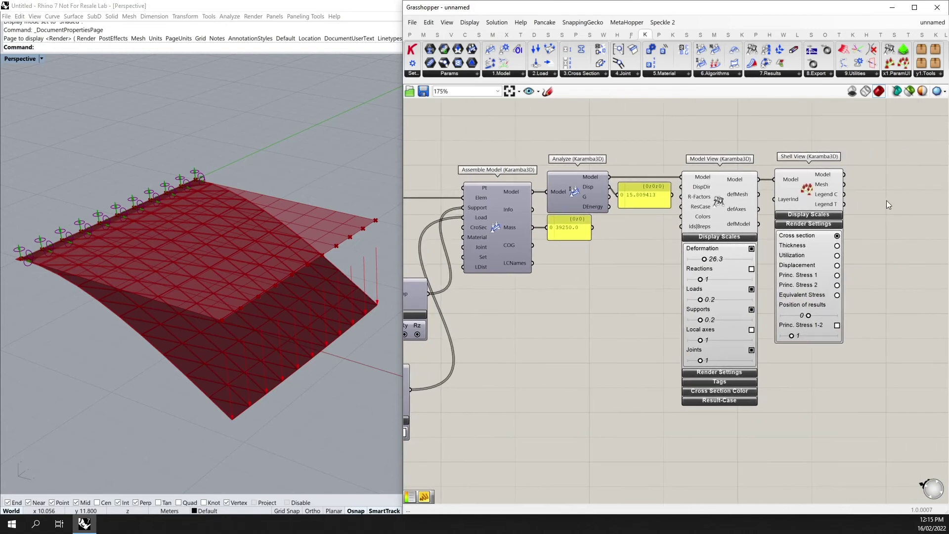
Colour the shell by Utilization and add a Legend component via canvas search
click(837, 256)
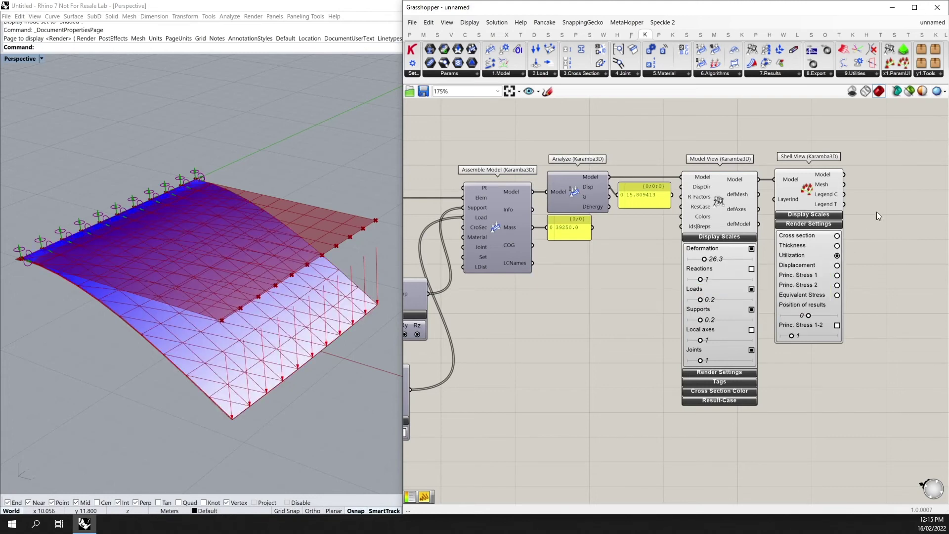
double_click(877, 213)
text(legend)
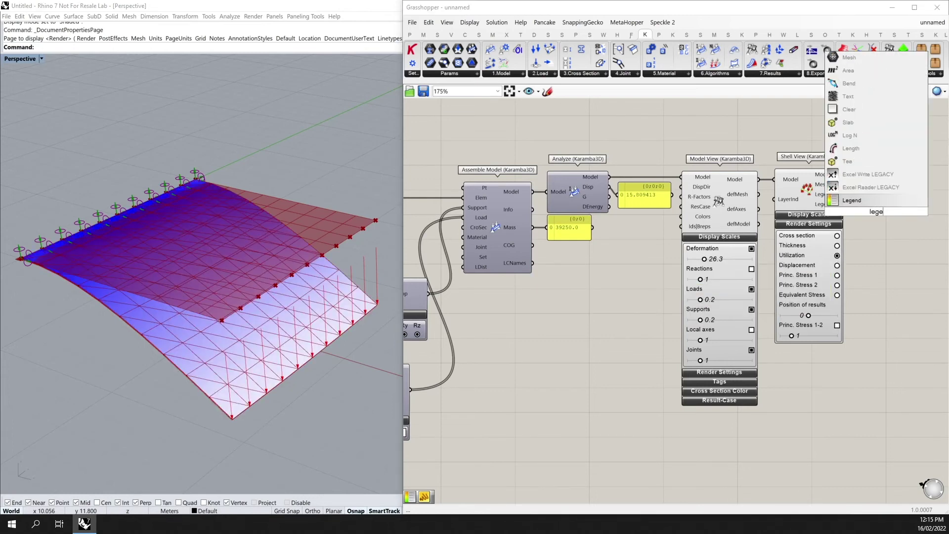
click(879, 202)
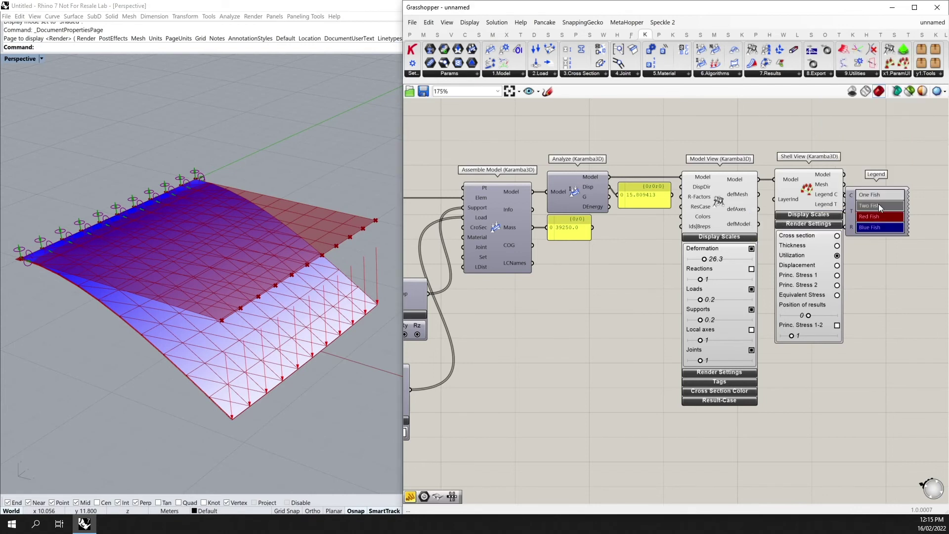
Wire Shell View's legend colours and tags into Legend and enlarge it to show the -8.1% to 8.1% scale
mouse_move(883, 206)
mouse_down()
mouse_move(892, 205)
mouse_move(861, 194)
mouse_move(861, 211)
mouse_move(882, 204)
mouse_move(887, 212)
mouse_up()
drag(886, 262, 884, 295)
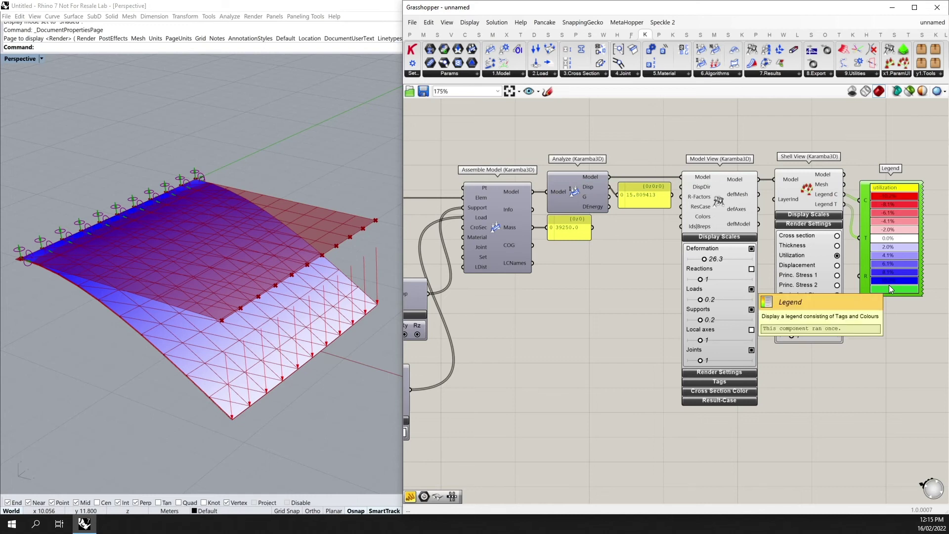
right_drag(305, 292, 247, 322)
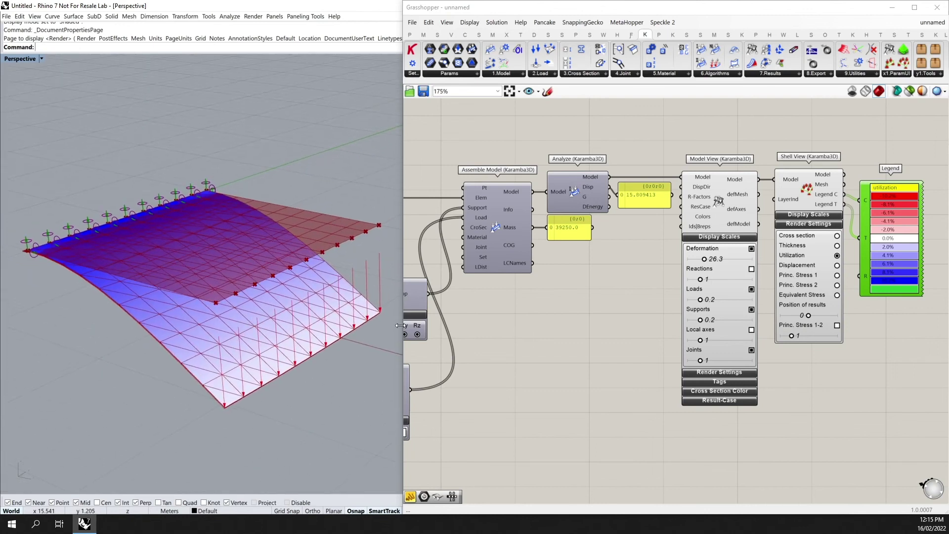
Colour the shell by Princ. Stress 1 and set the results position slider to -1
click(837, 266)
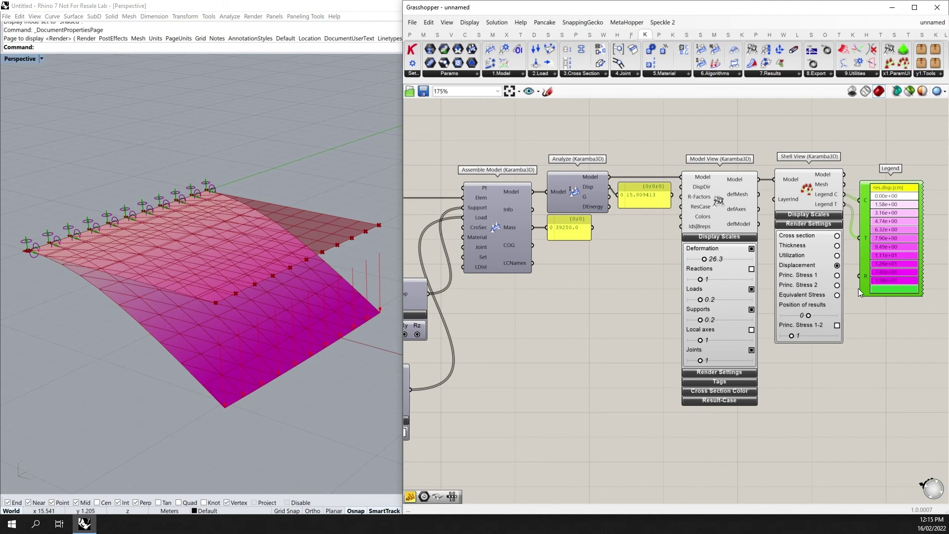
click(837, 275)
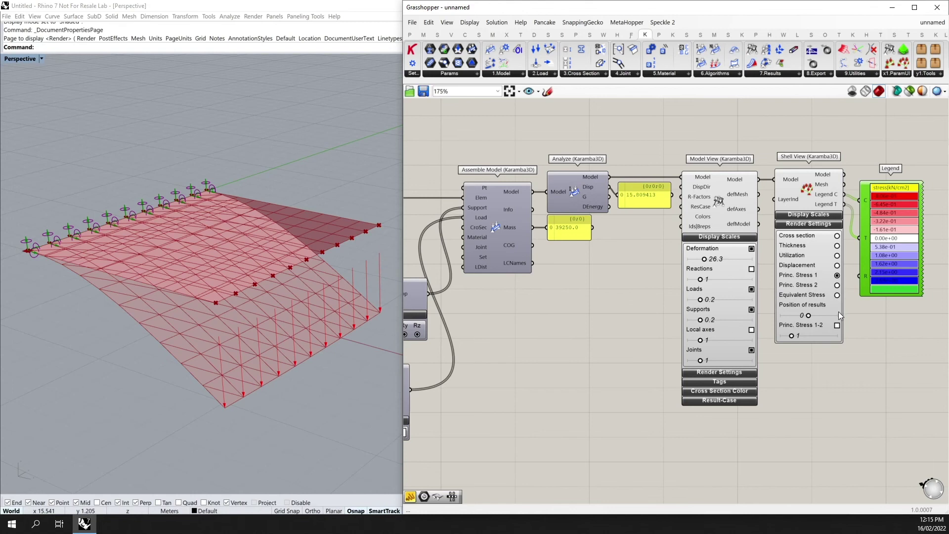
mouse_move(808, 316)
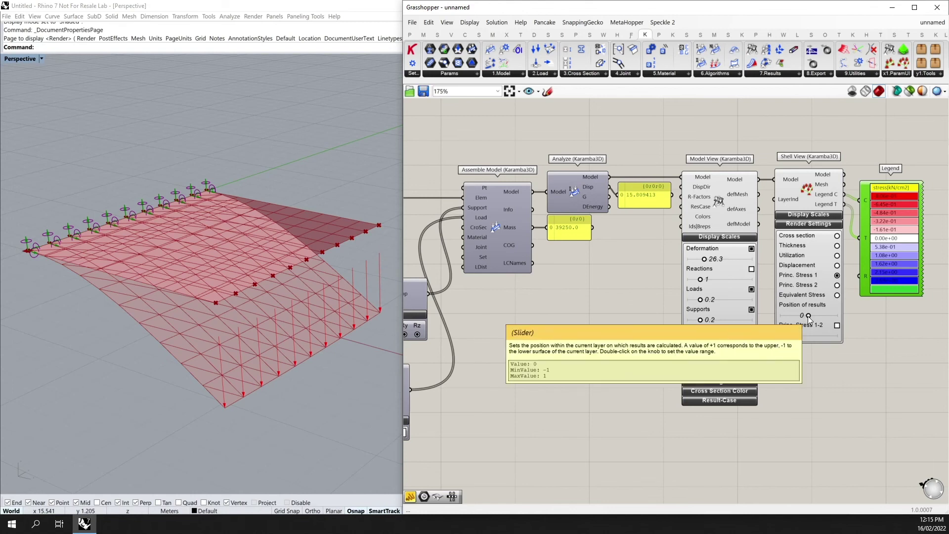
drag(808, 316, 775, 321)
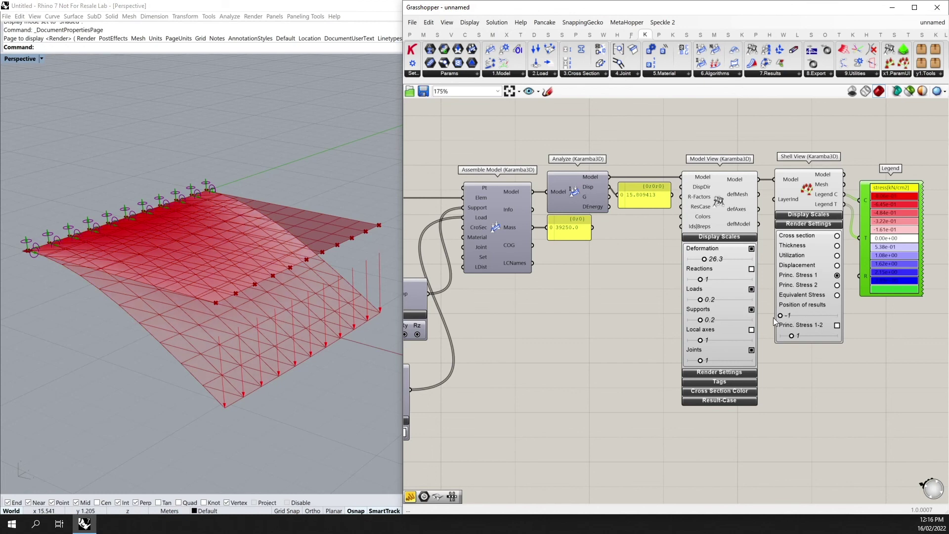
scroll(774, 318, down, 3)
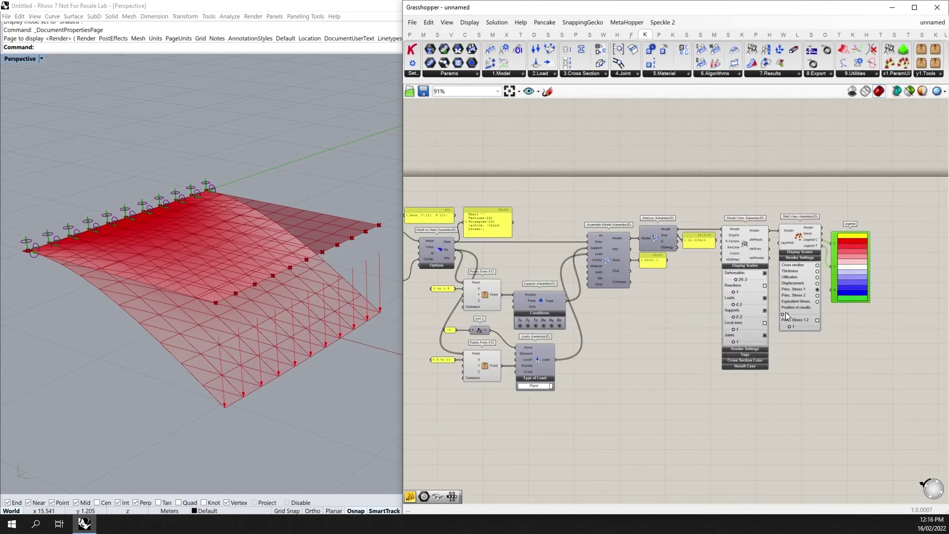
right_drag(705, 299, 740, 281)
scroll(739, 281, up, 1)
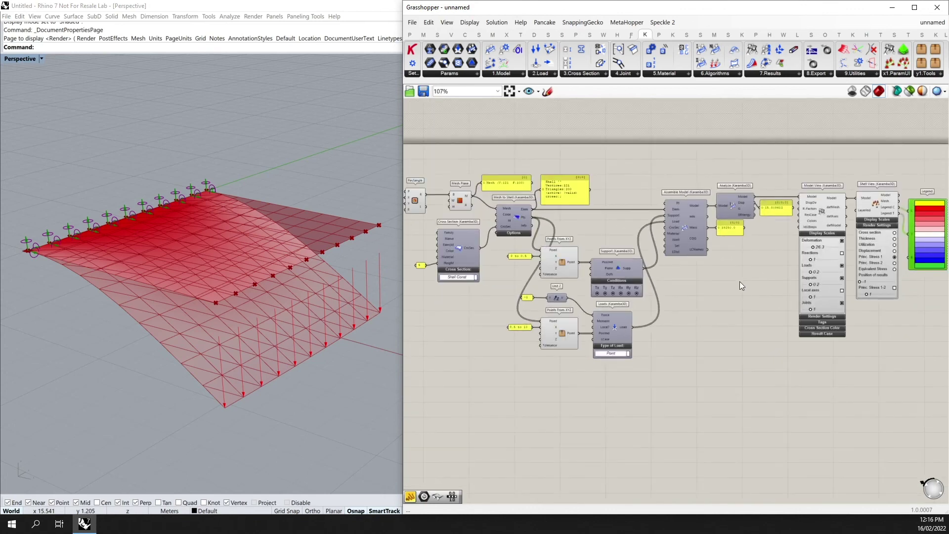